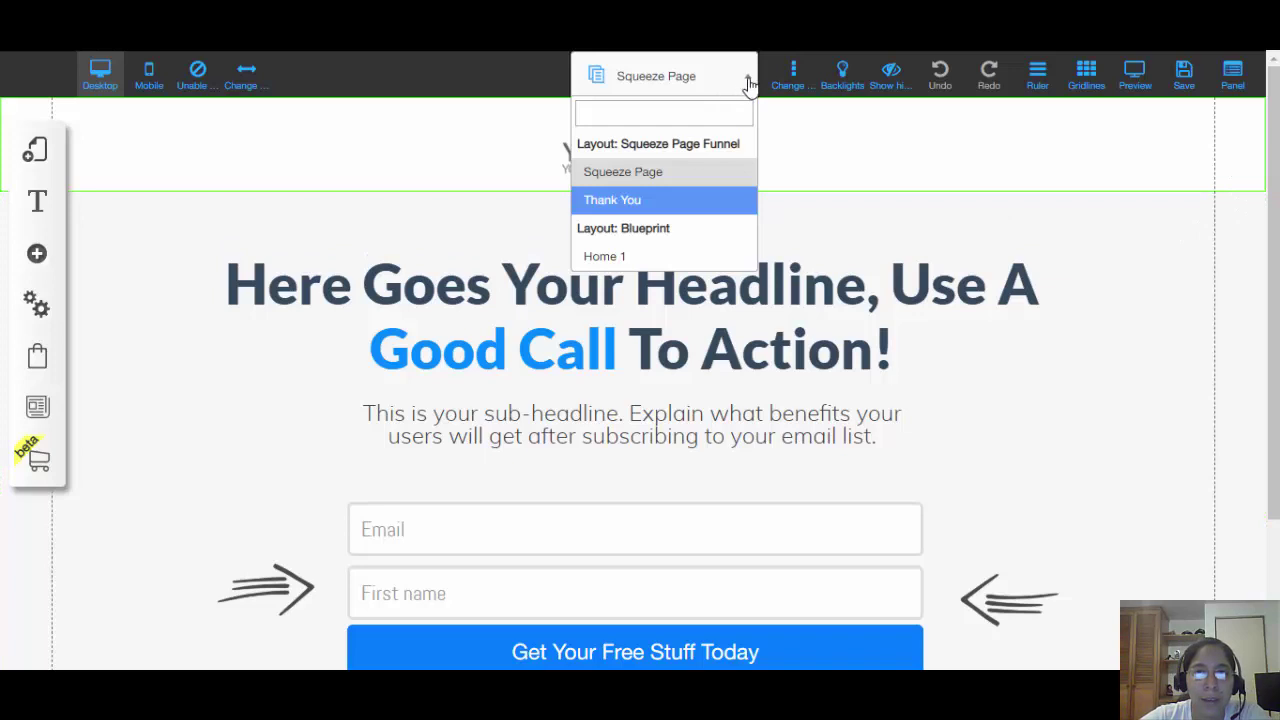
- Replace the placeholder logo in the header with the white Builderall logo from the uploaded files
{"action": "left_click", "coordinate": [748, 78]}
{"action": "left_click", "coordinate": [634, 148]}
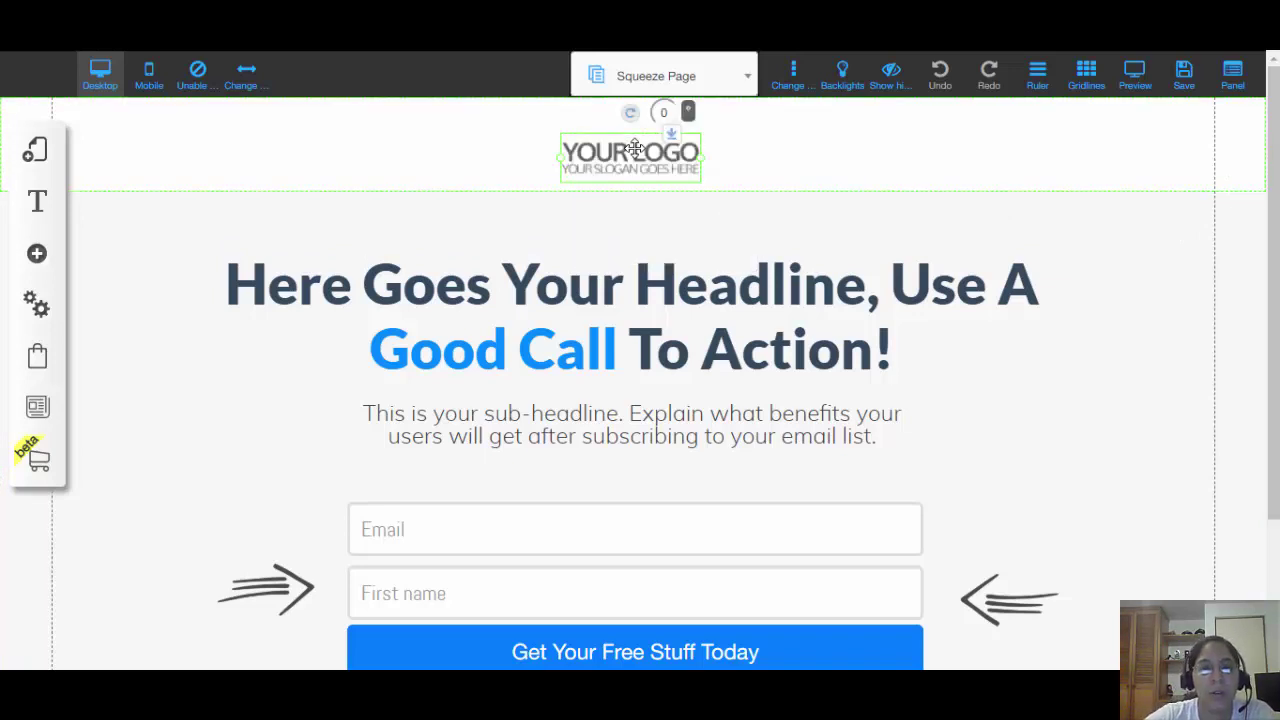
{"action": "left_click", "coordinate": [634, 148]}
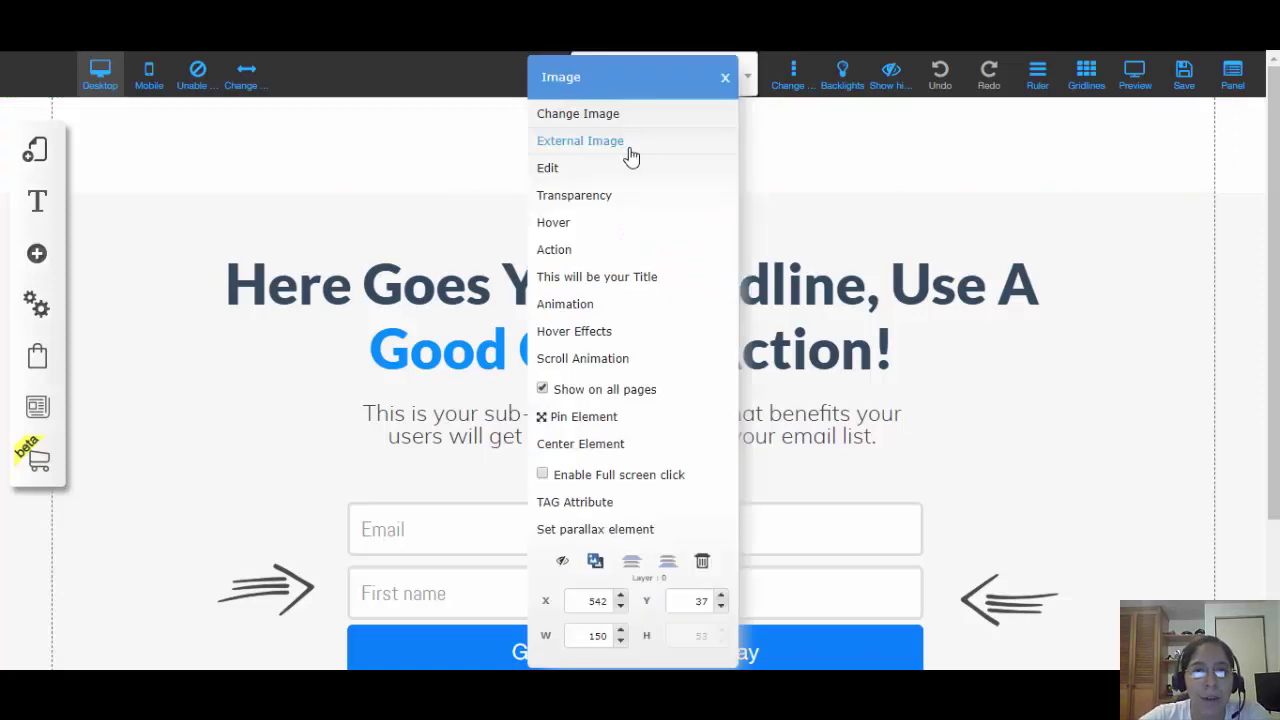
{"action": "left_click", "coordinate": [605, 118]}
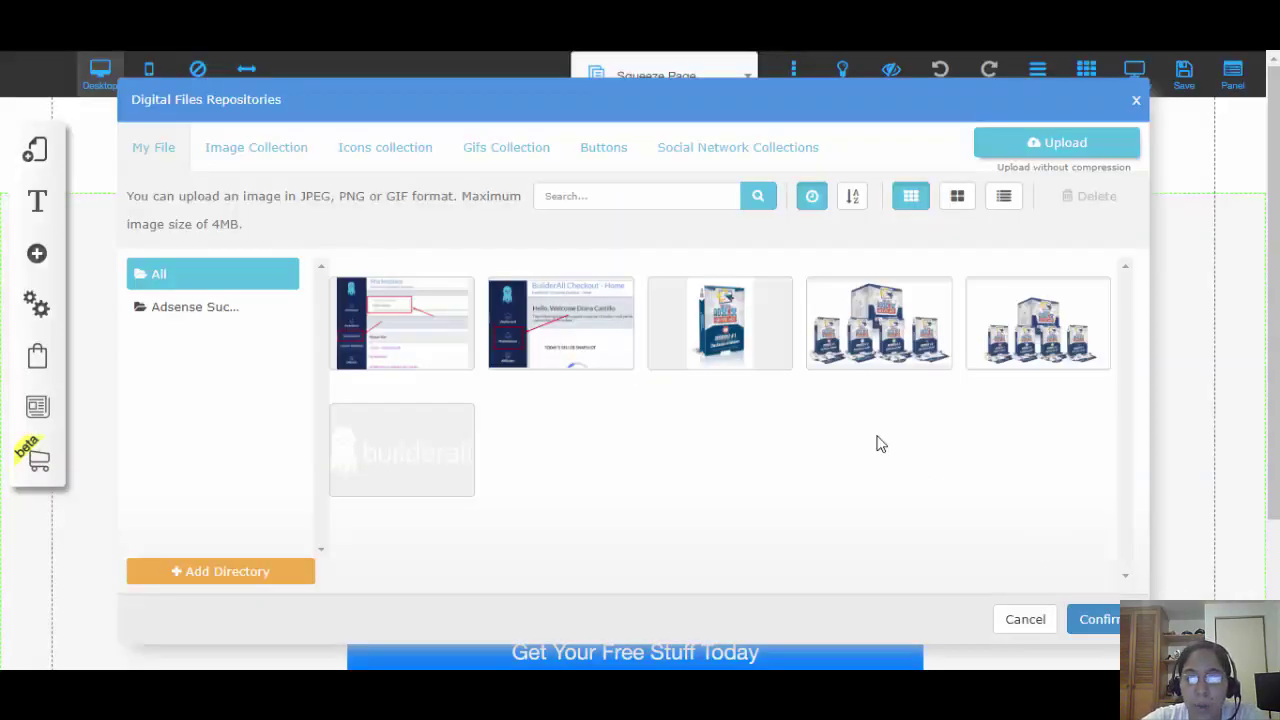
{"action": "left_click", "coordinate": [437, 466]}
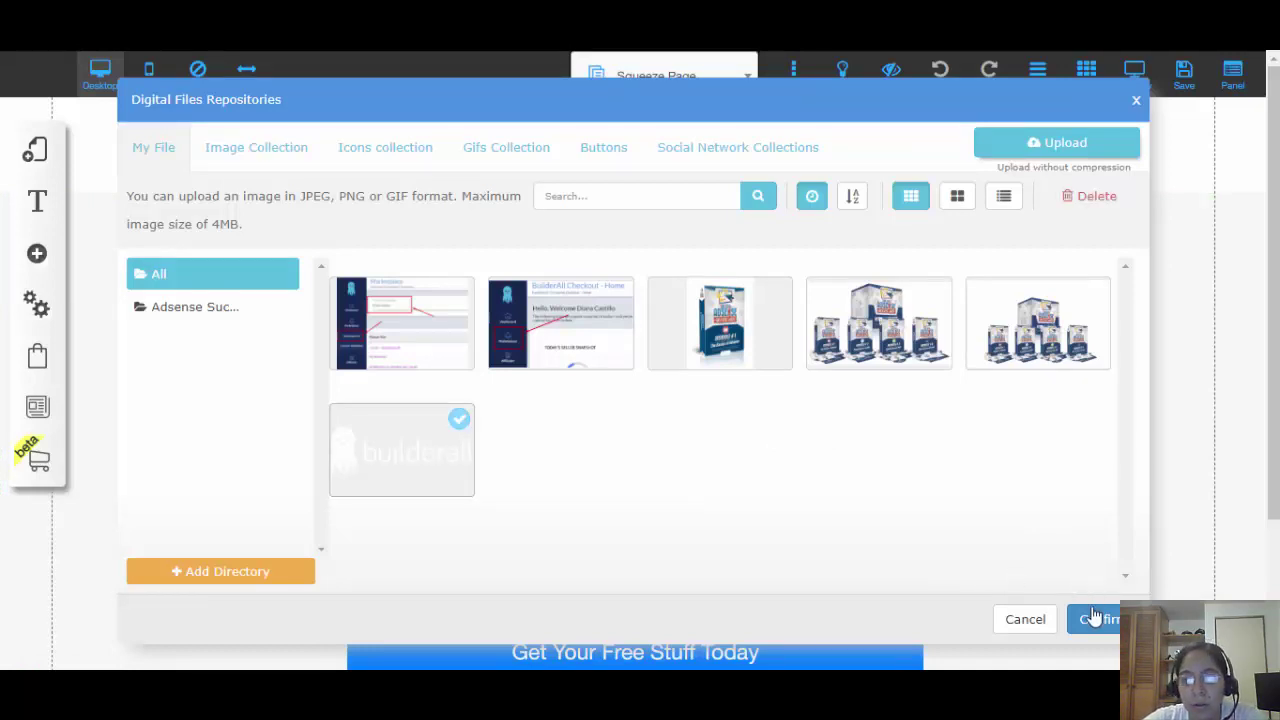
{"action": "mouse_move", "coordinate": [437, 449]}
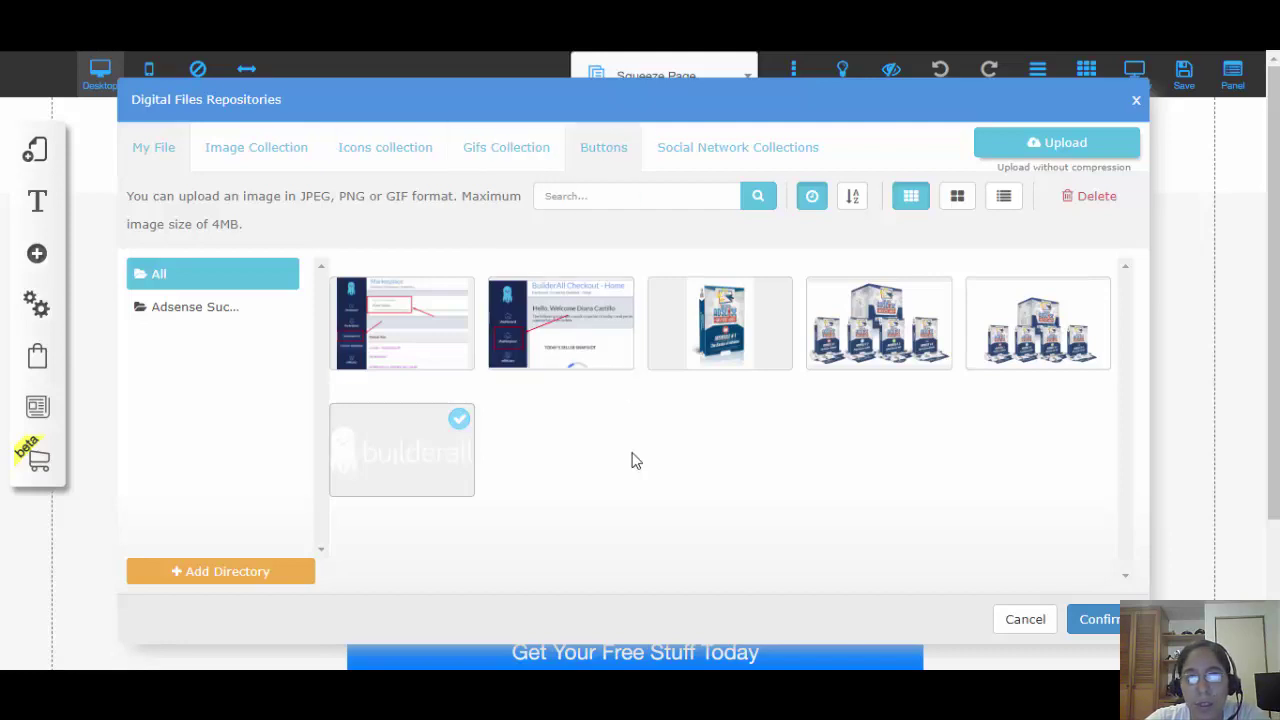
{"action": "mouse_move", "coordinate": [333, 367]}
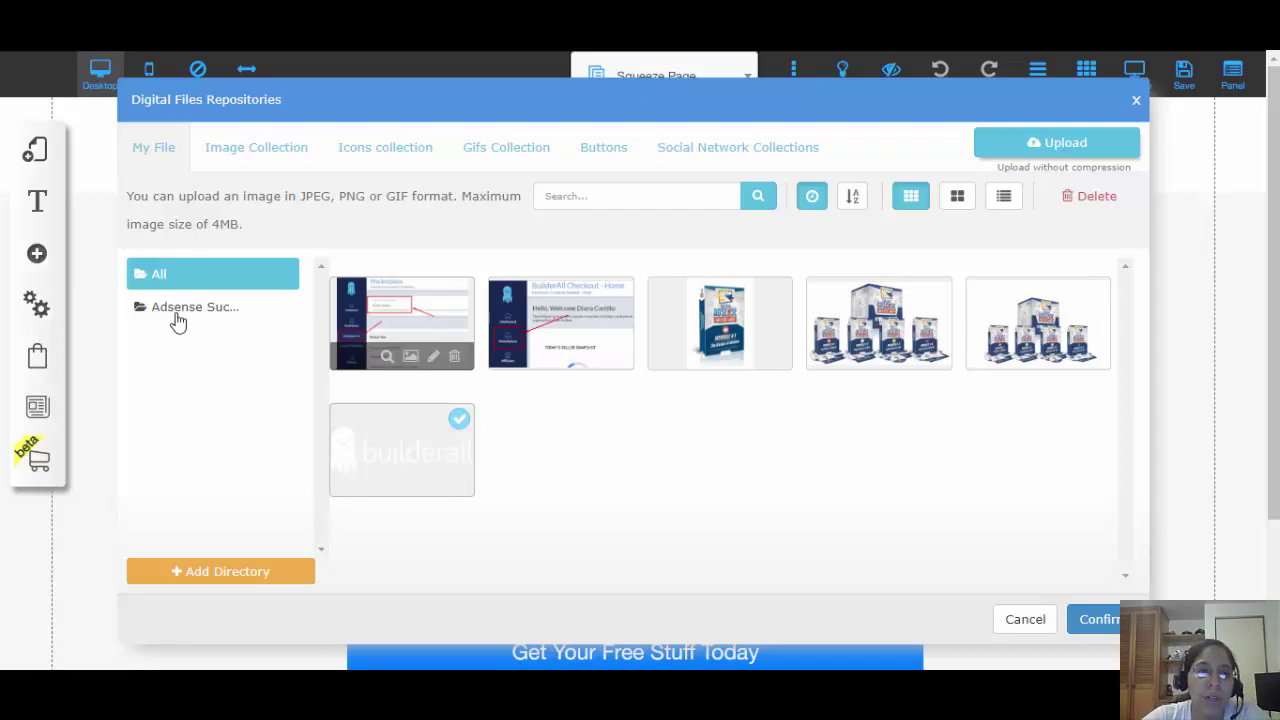
{"action": "mouse_move", "coordinate": [202, 320]}
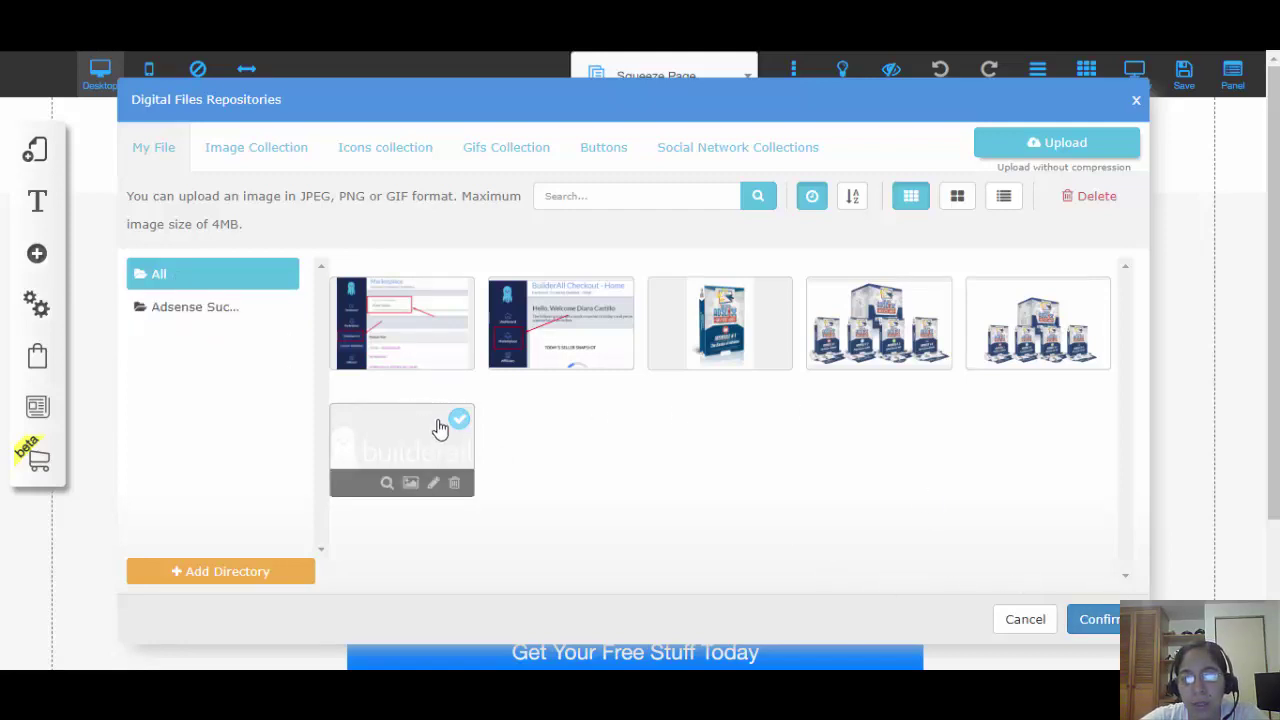
{"action": "left_click", "coordinate": [1078, 619]}
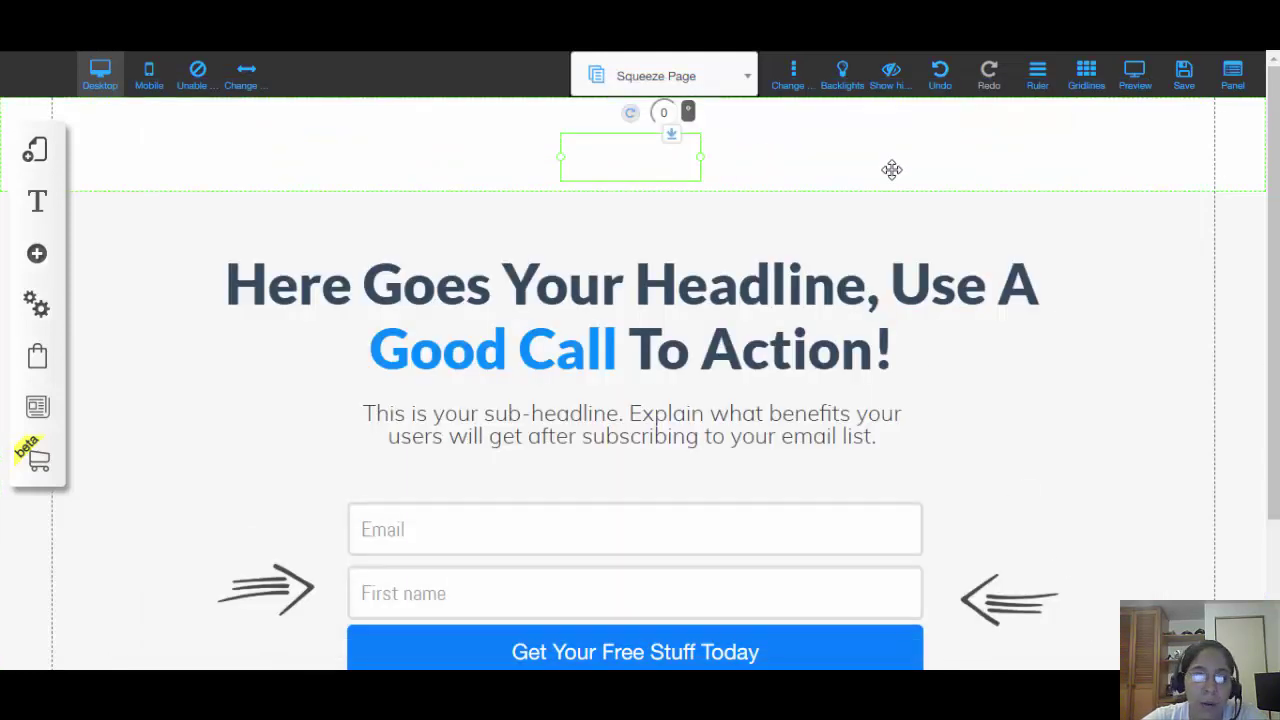
- Set the background color of the header's Header_custom_1 style to dark blue
{"action": "left_click", "coordinate": [938, 167]}
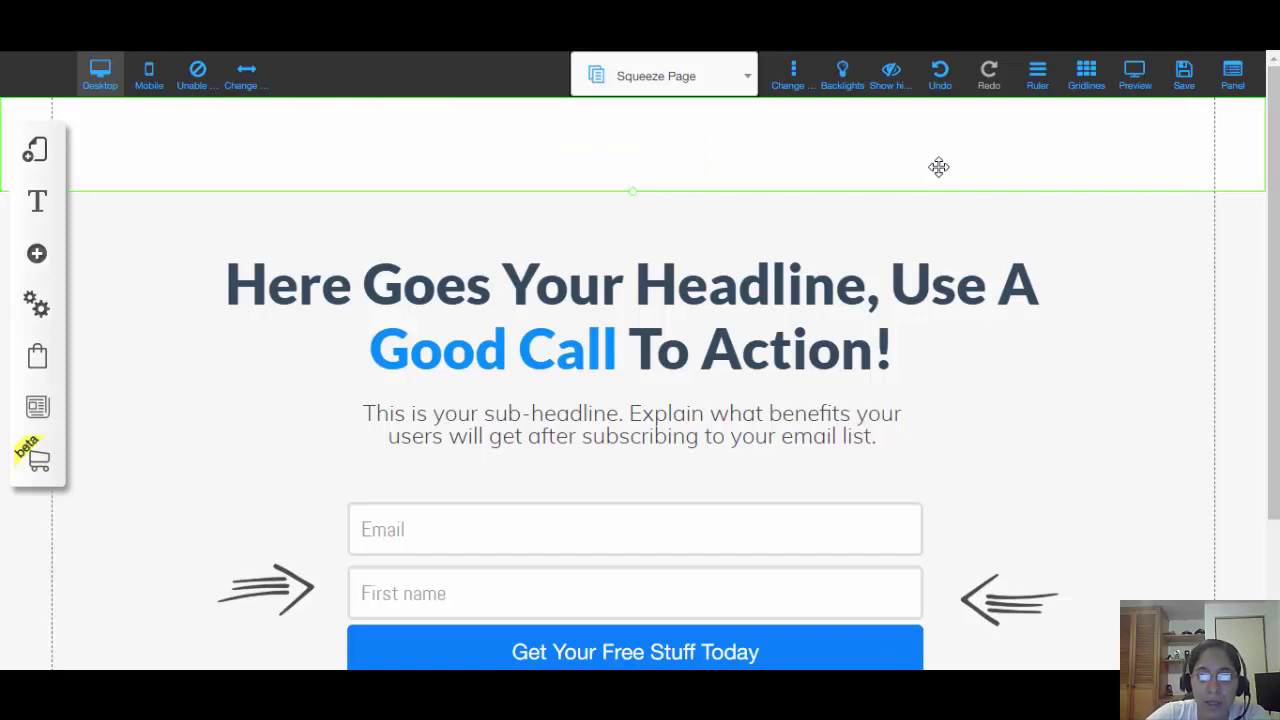
{"action": "right_click", "coordinate": [938, 167]}
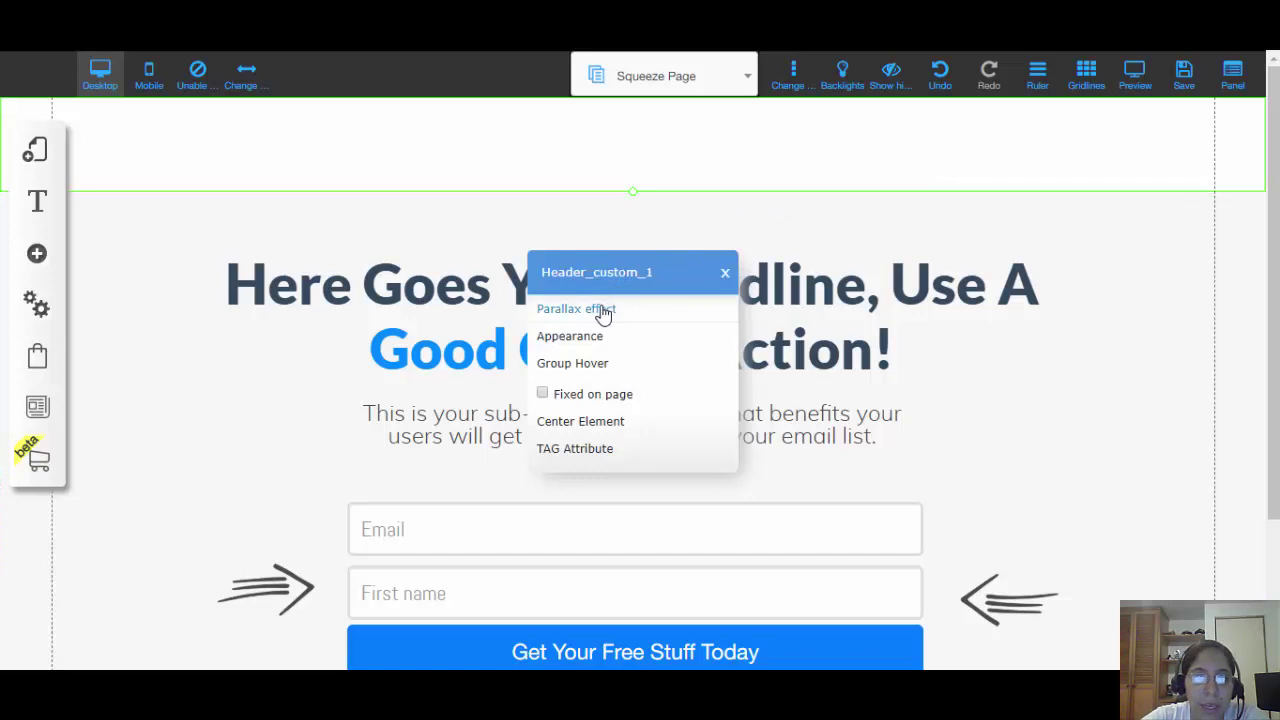
{"action": "left_click", "coordinate": [606, 336]}
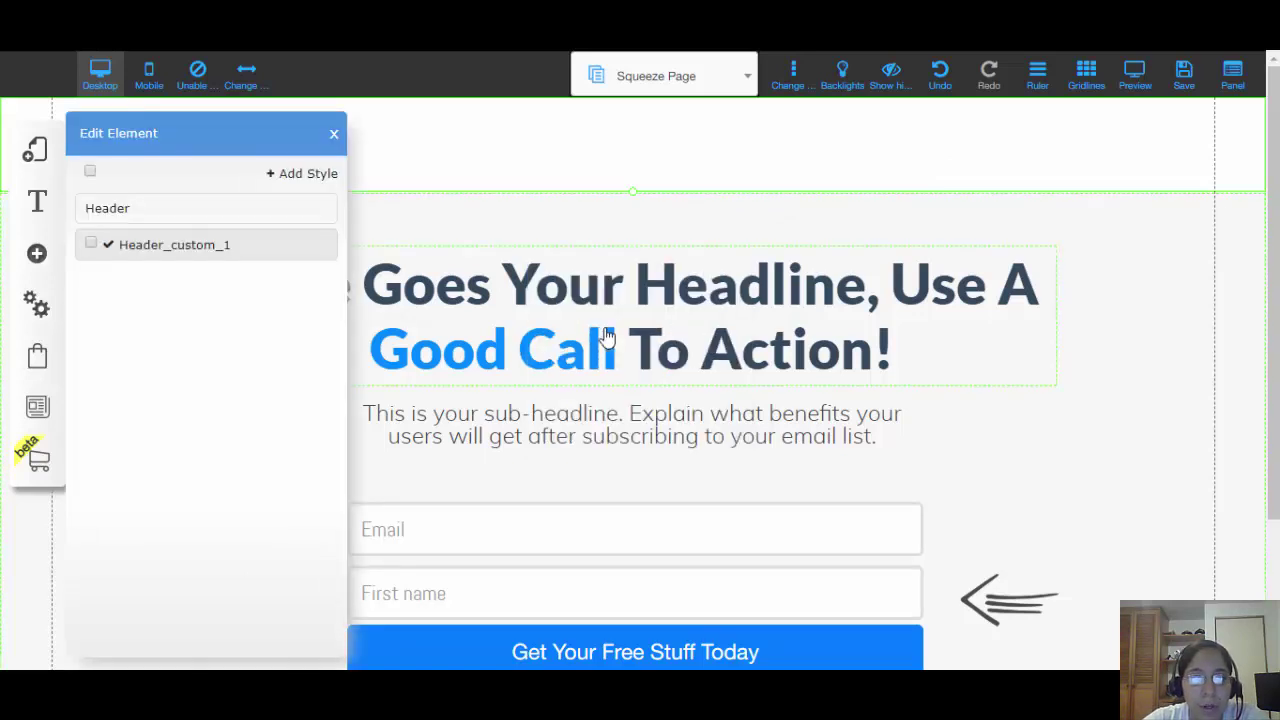
{"action": "mouse_move", "coordinate": [270, 255]}
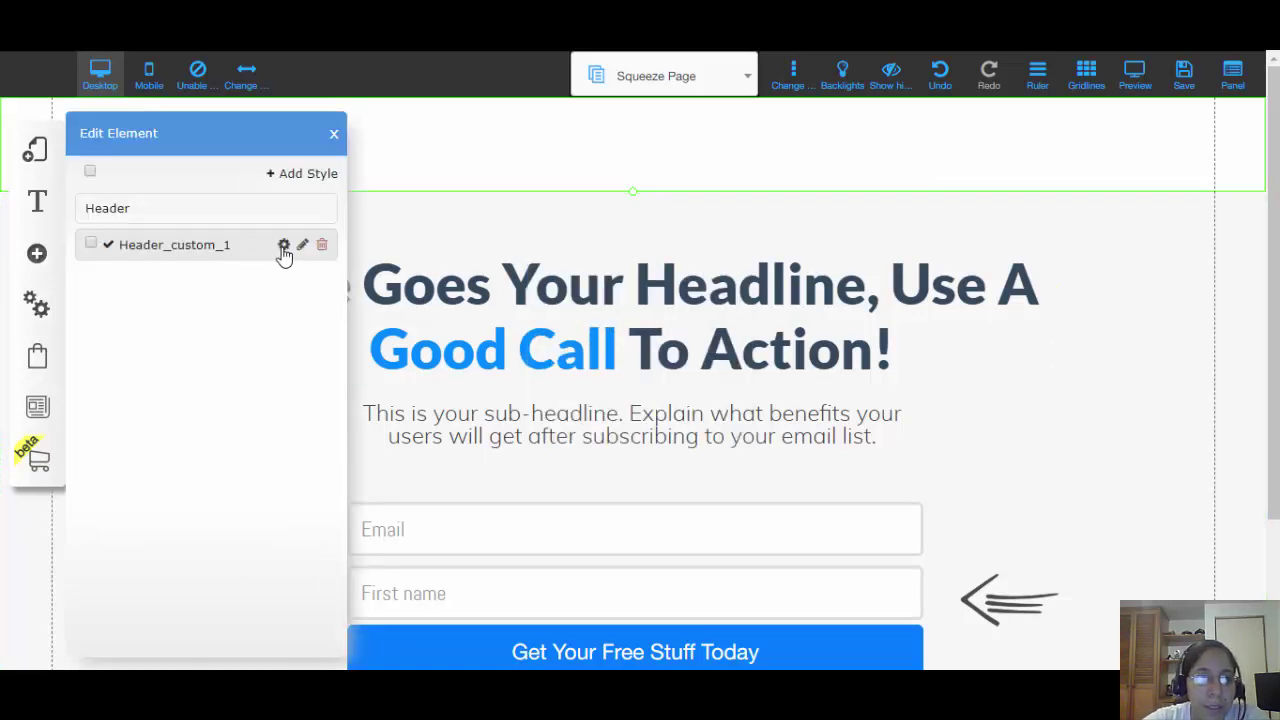
{"action": "left_click", "coordinate": [284, 246]}
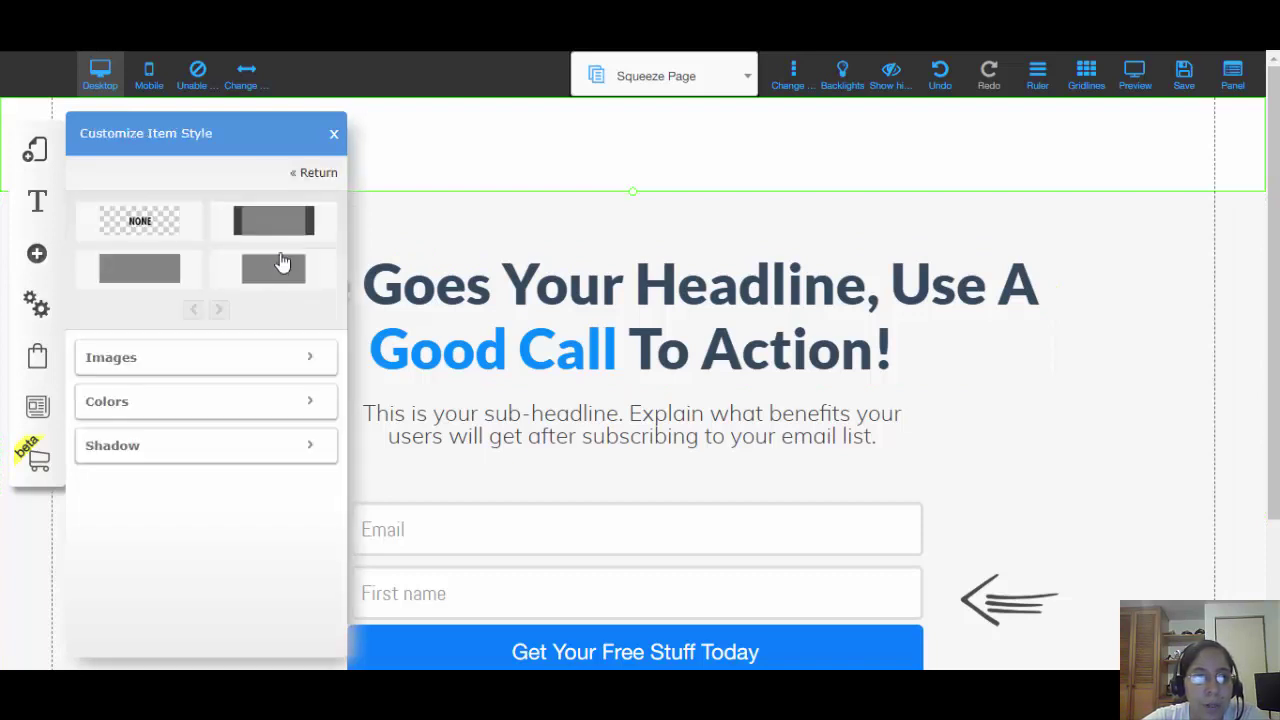
{"action": "left_click", "coordinate": [260, 402]}
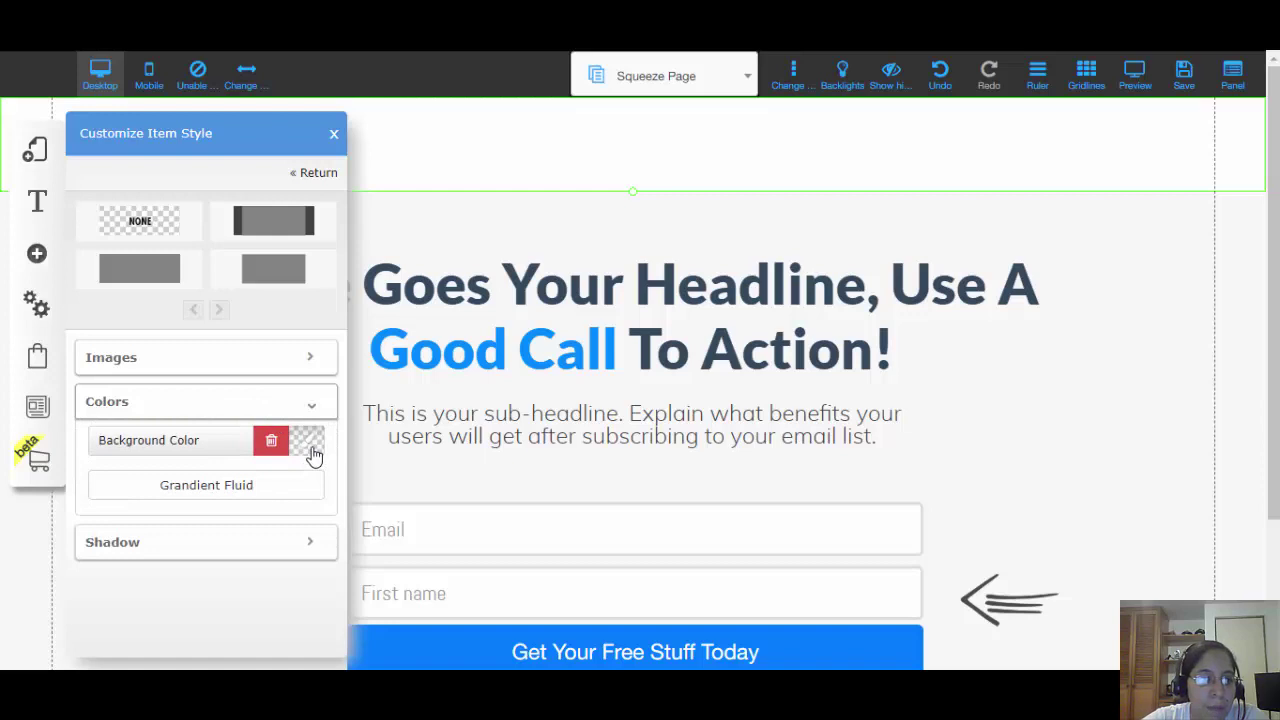
{"action": "left_click", "coordinate": [308, 442]}
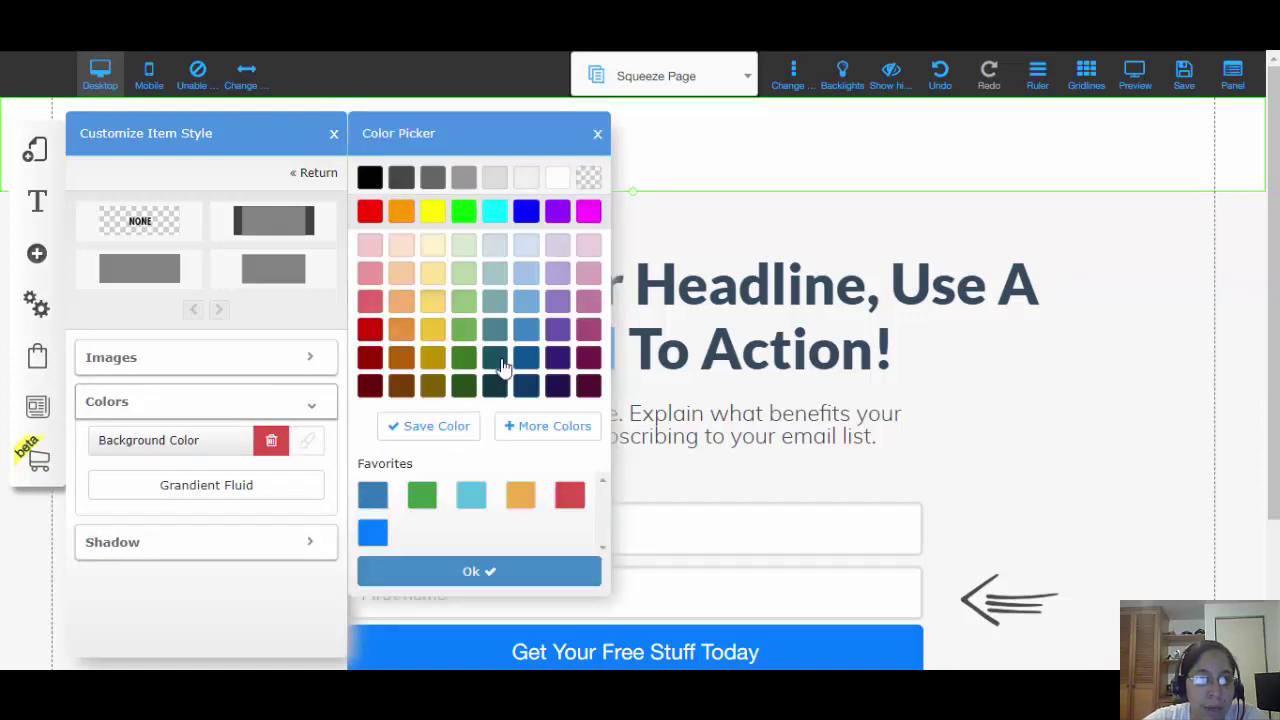
{"action": "left_click", "coordinate": [556, 388]}
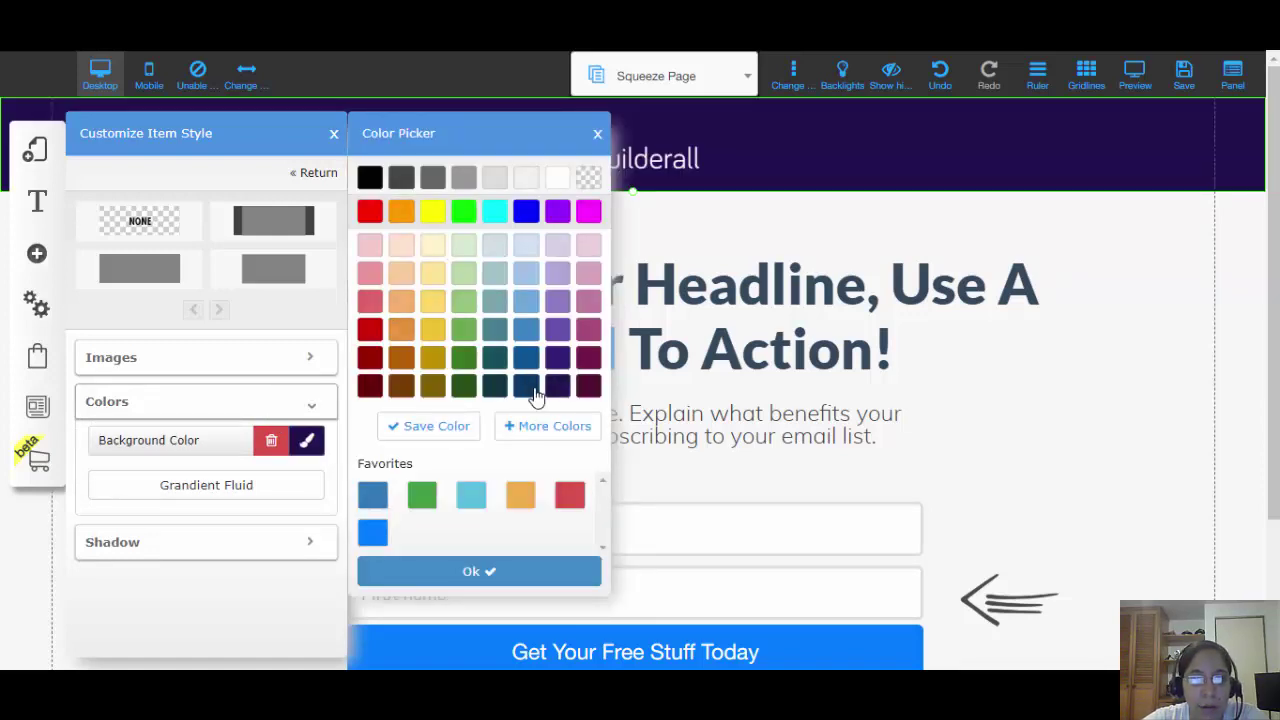
{"action": "left_click", "coordinate": [530, 390]}
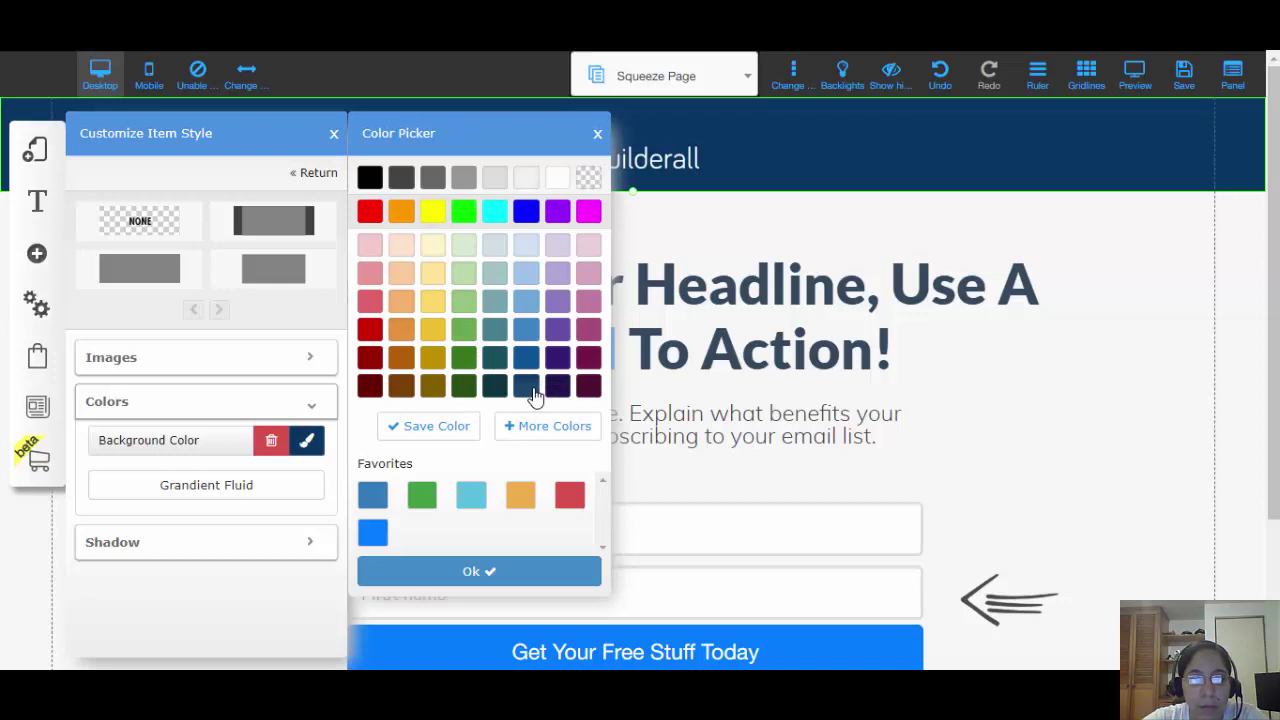
{"action": "left_click", "coordinate": [548, 569]}
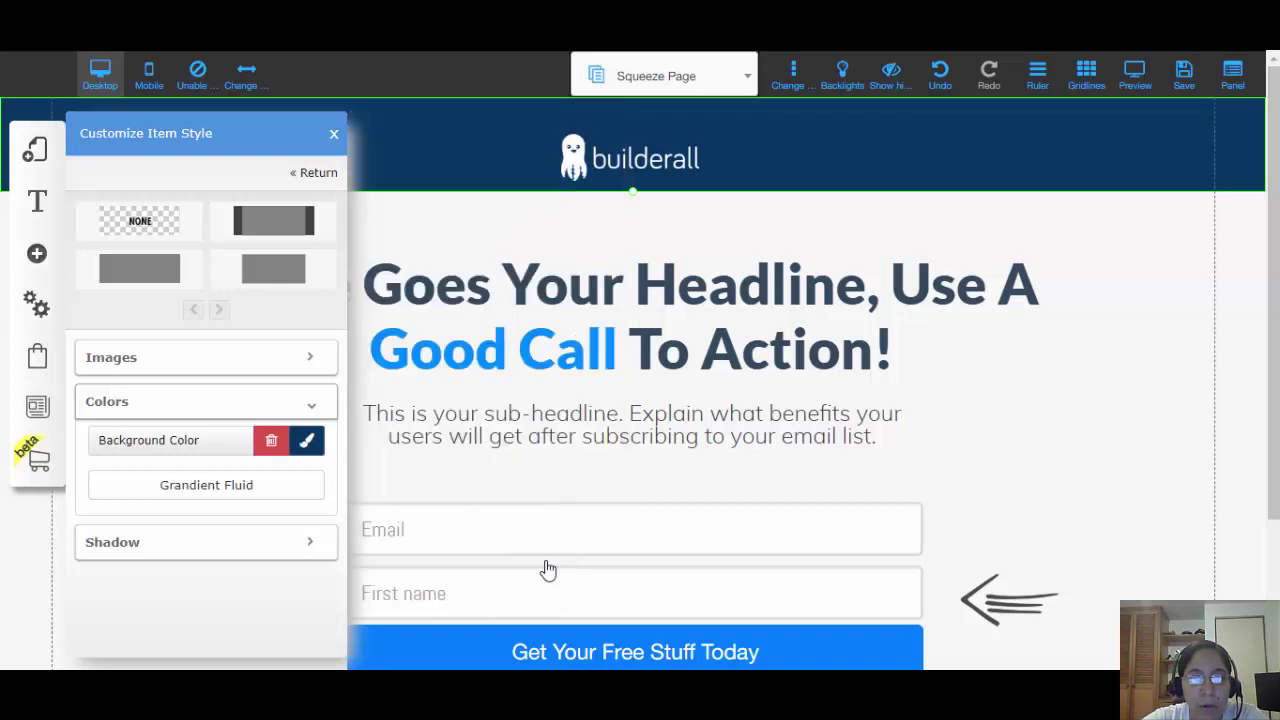
{"action": "left_click", "coordinate": [334, 134]}
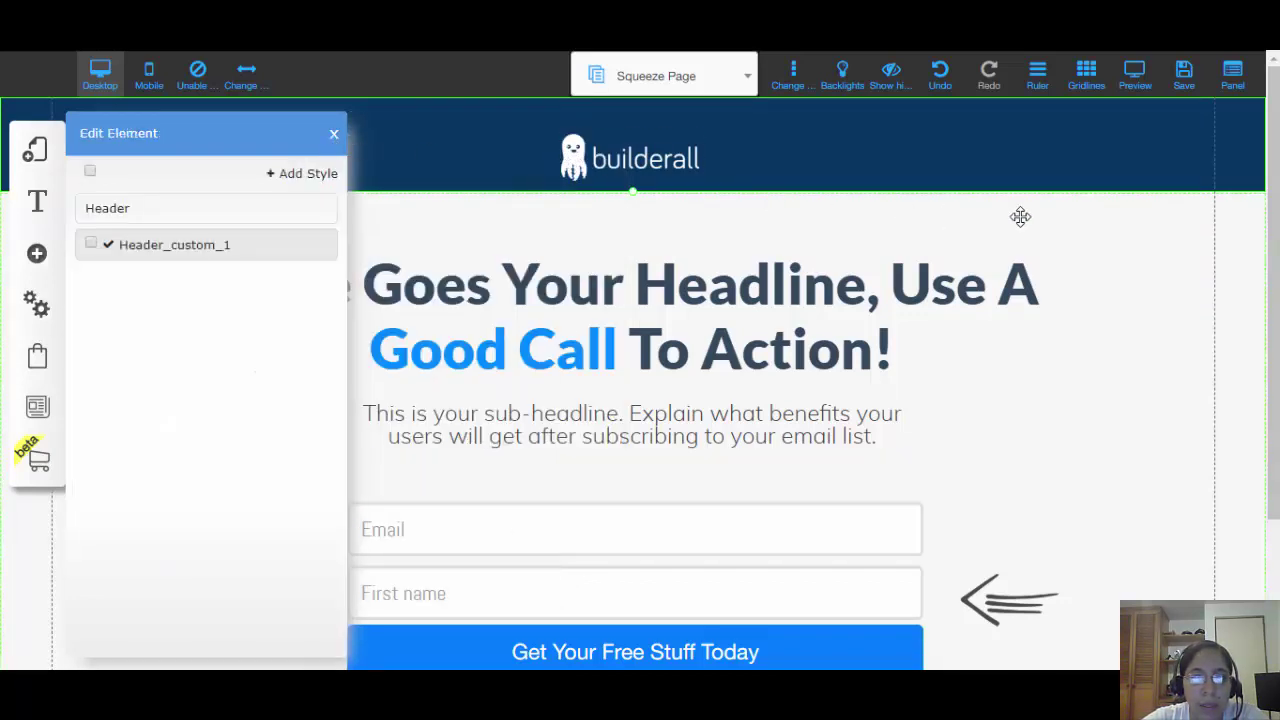
{"action": "left_click", "coordinate": [986, 206]}
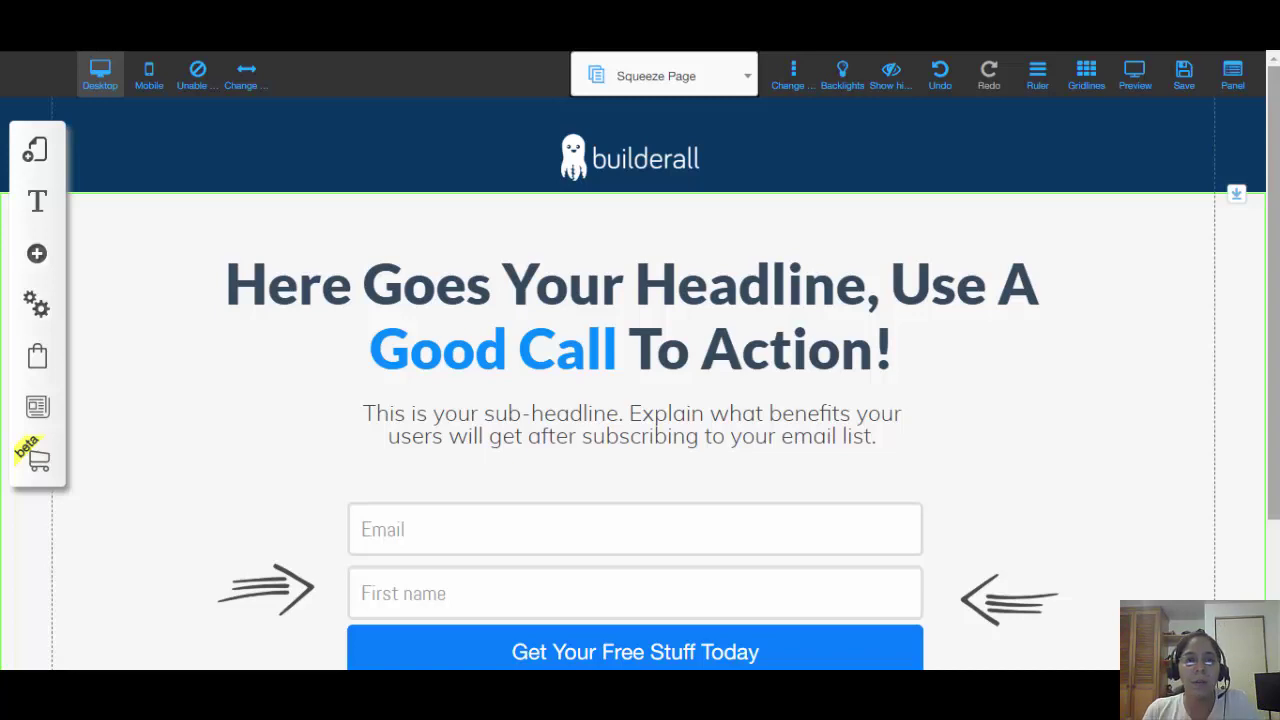
- Move the Builderall logo to the left part of the header, above the start of the headline
{"action": "left_click", "coordinate": [641, 157]}
{"action": "left_click_drag", "start_coordinate": [641, 157], "coordinate": [320, 148]}
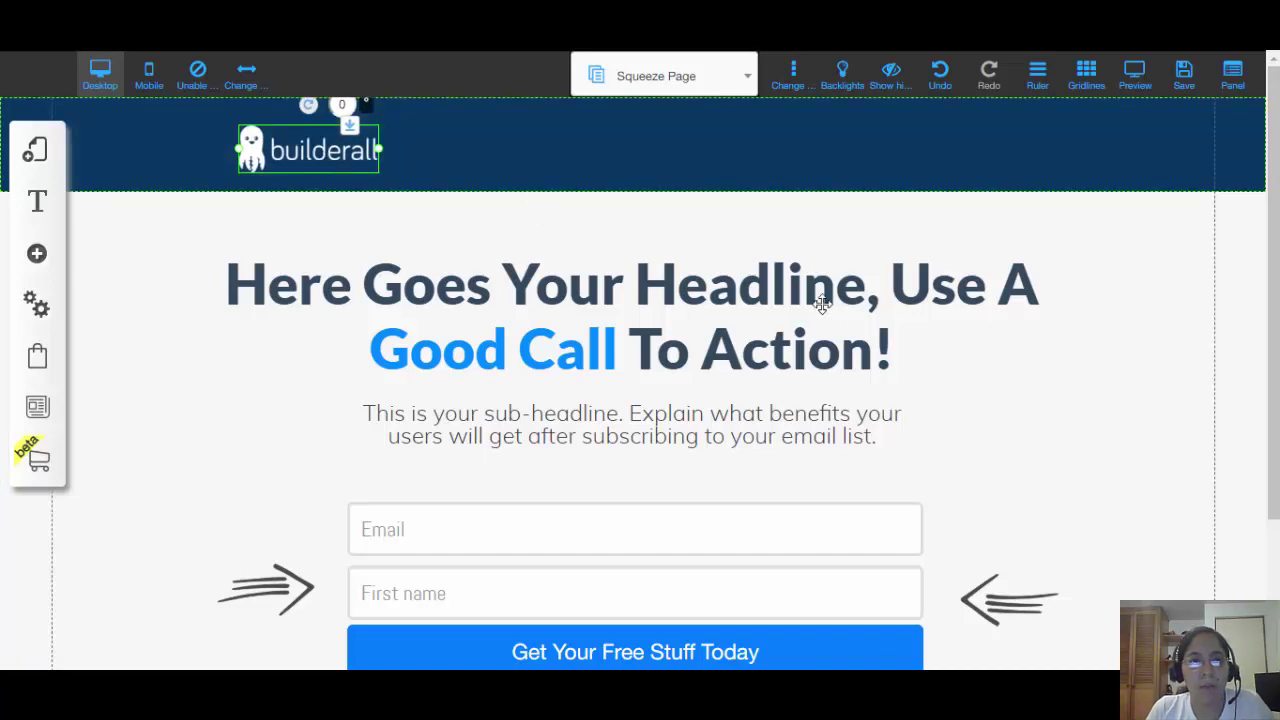
{"action": "left_click", "coordinate": [1172, 370]}
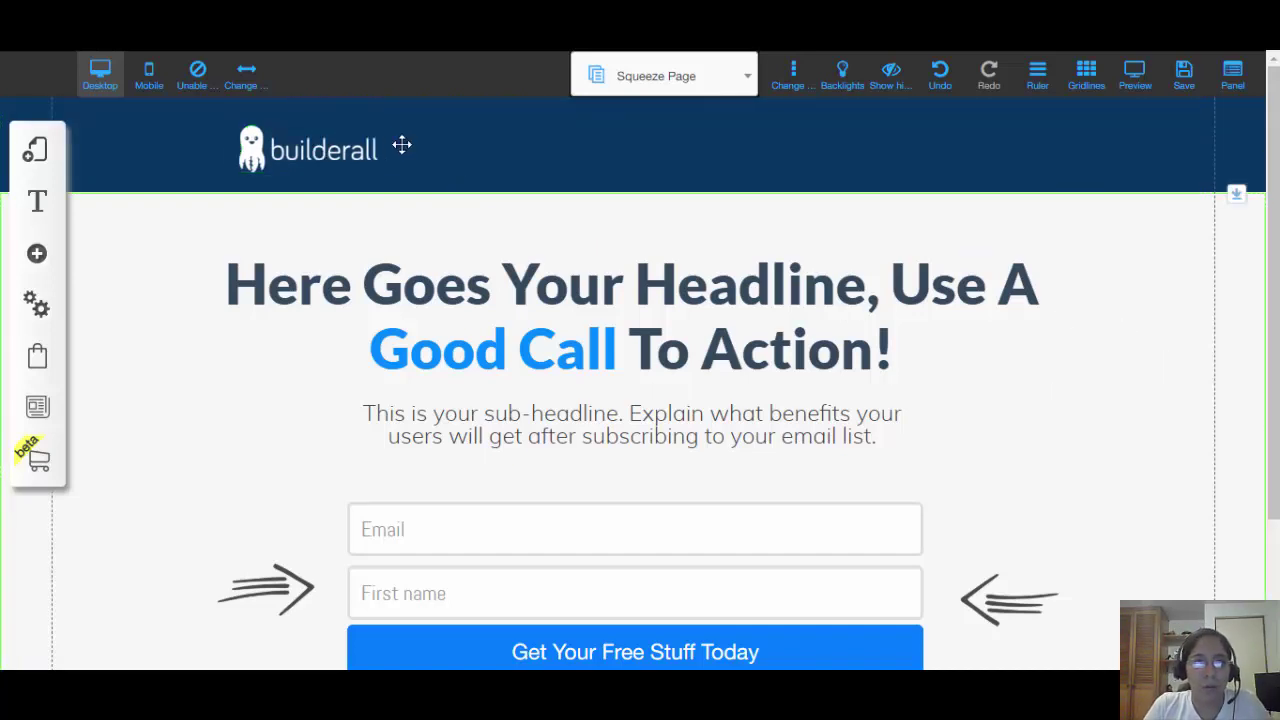
- Move the logo out of the header into the page body, then place it back near the header's center
{"action": "left_click_drag", "start_coordinate": [368, 179], "coordinate": [645, 231]}
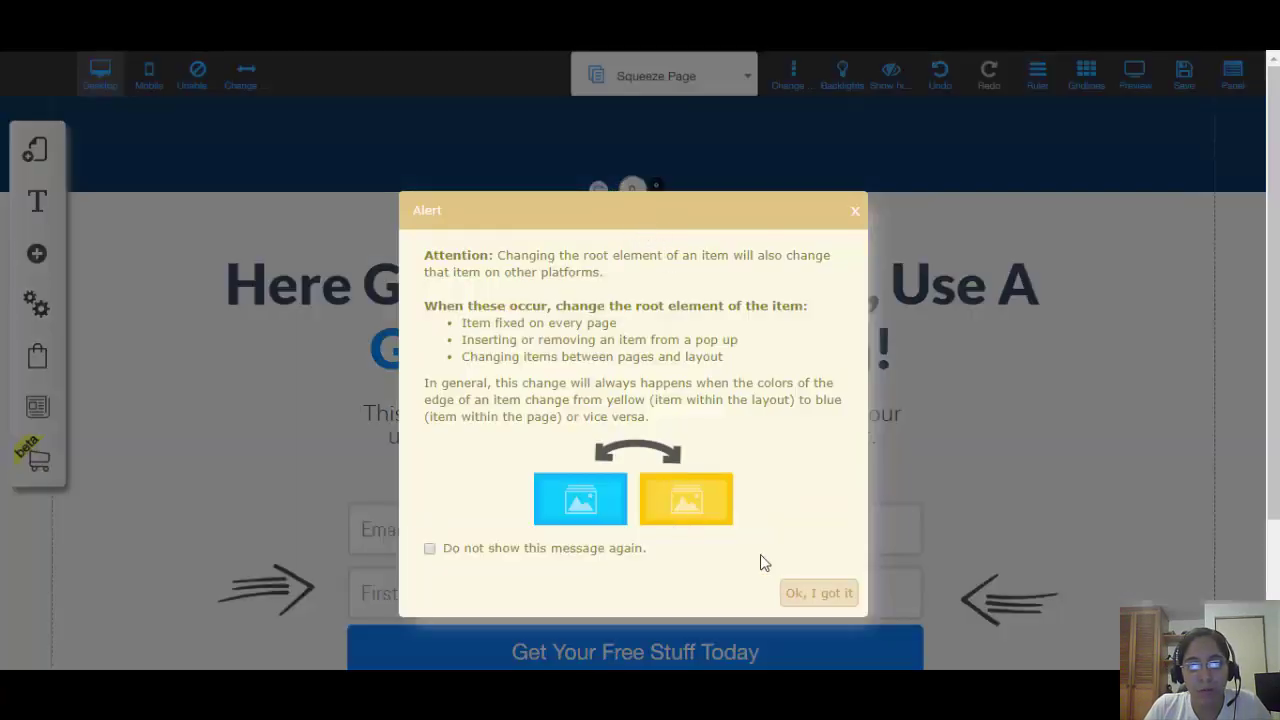
{"action": "left_click", "coordinate": [809, 596]}
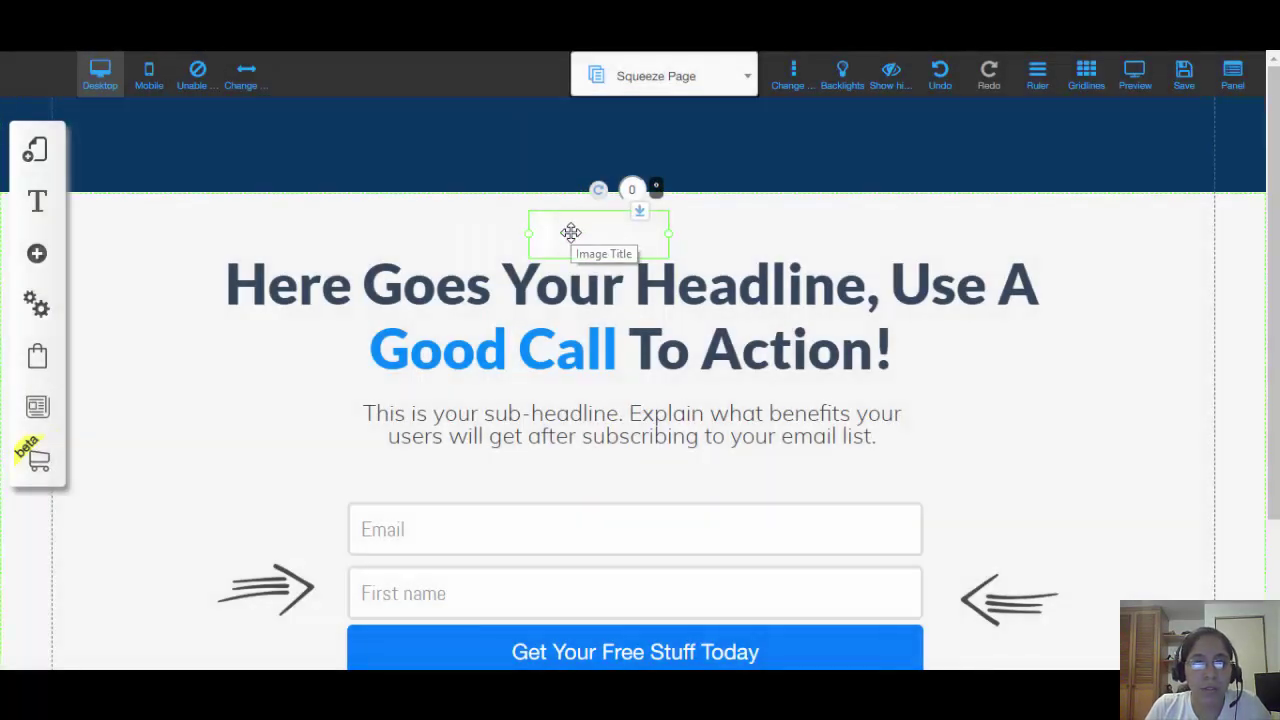
{"action": "left_click_drag", "start_coordinate": [570, 232], "coordinate": [570, 146]}
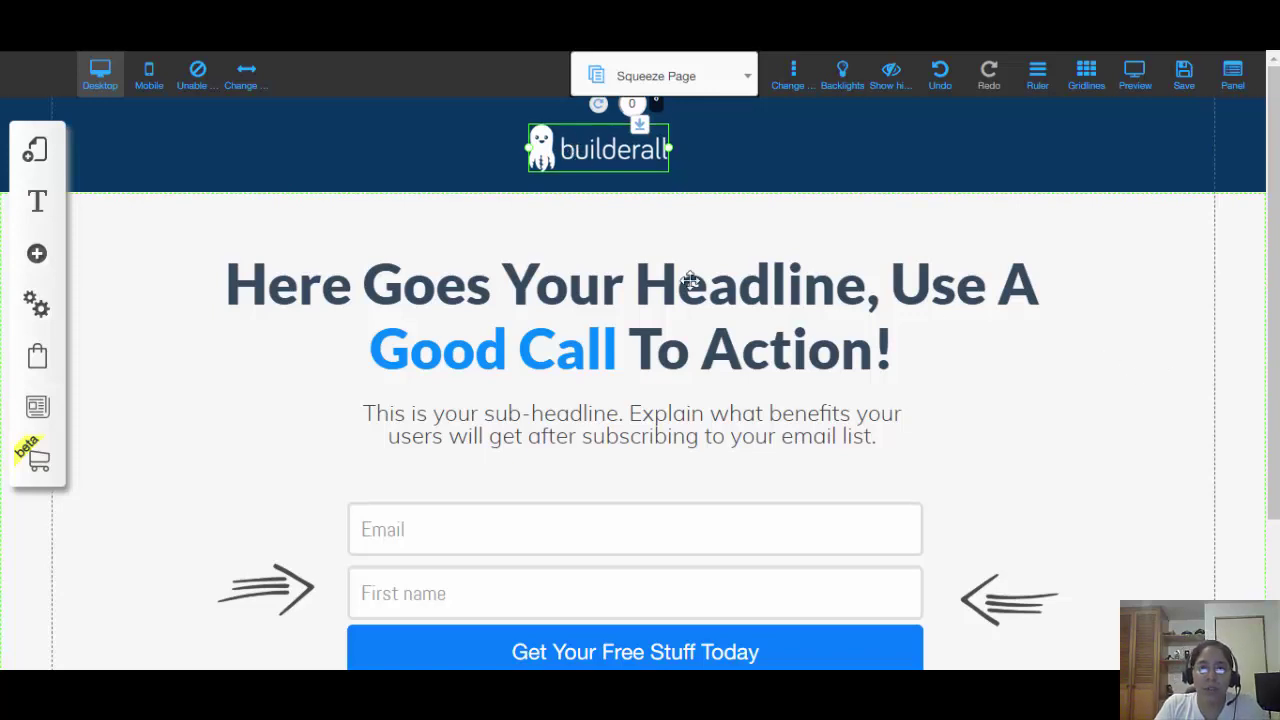
- Replace "Here Goes Your Headline" in the main headline with "Watch my Amazing"
{"action": "left_click", "coordinate": [571, 277]}
{"action": "left_click", "coordinate": [385, 277]}
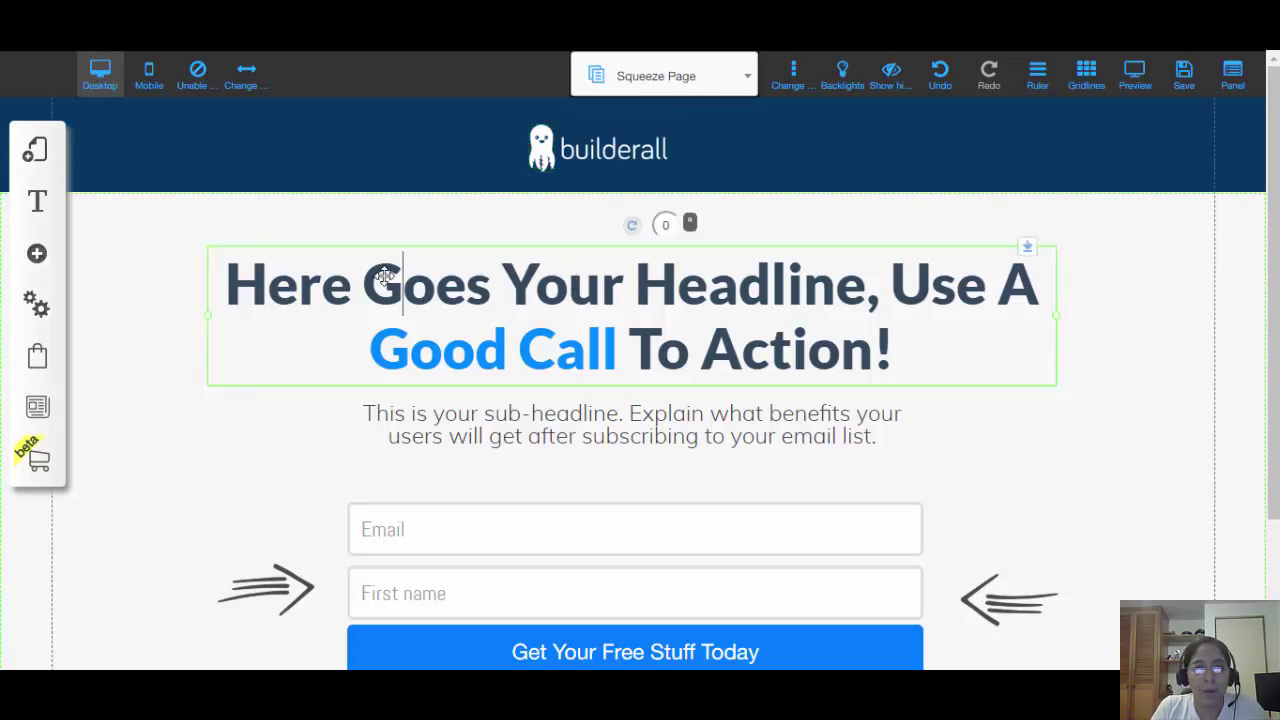
{"action": "key", "text": "ctrl+Left"}
{"action": "key", "text": "ctrl+shift+Right"}
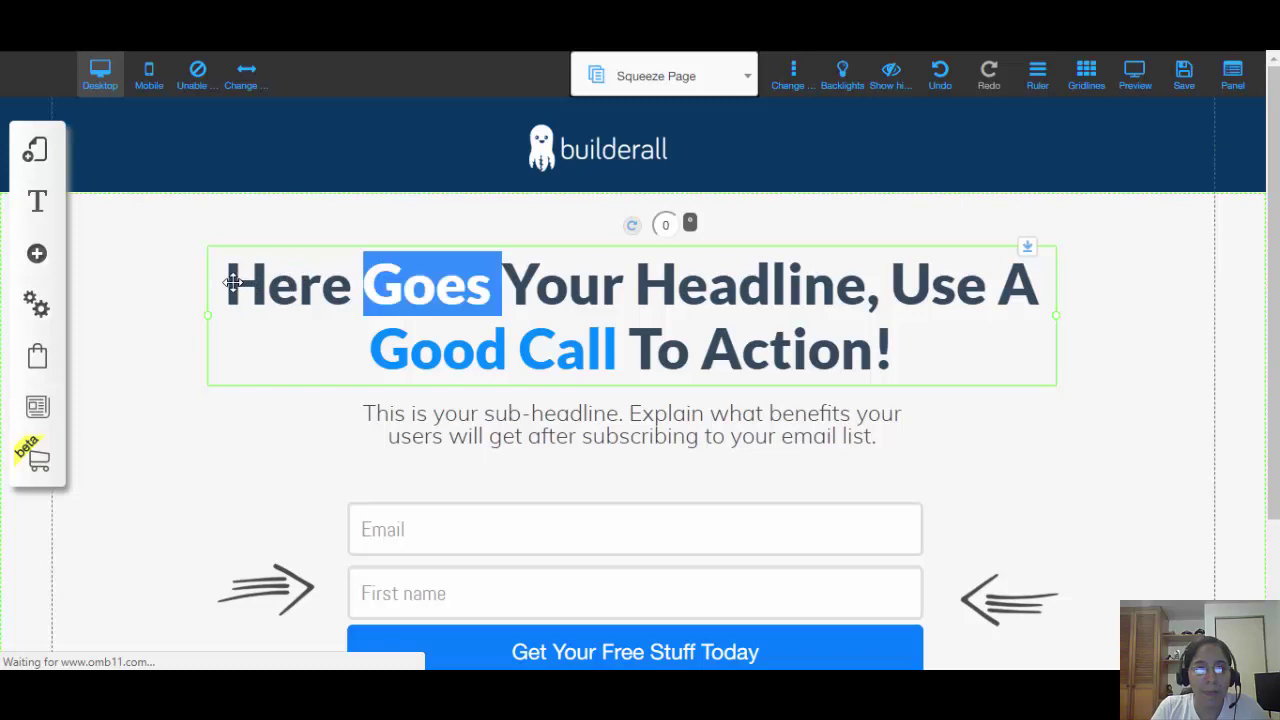
{"action": "left_click", "coordinate": [232, 283]}
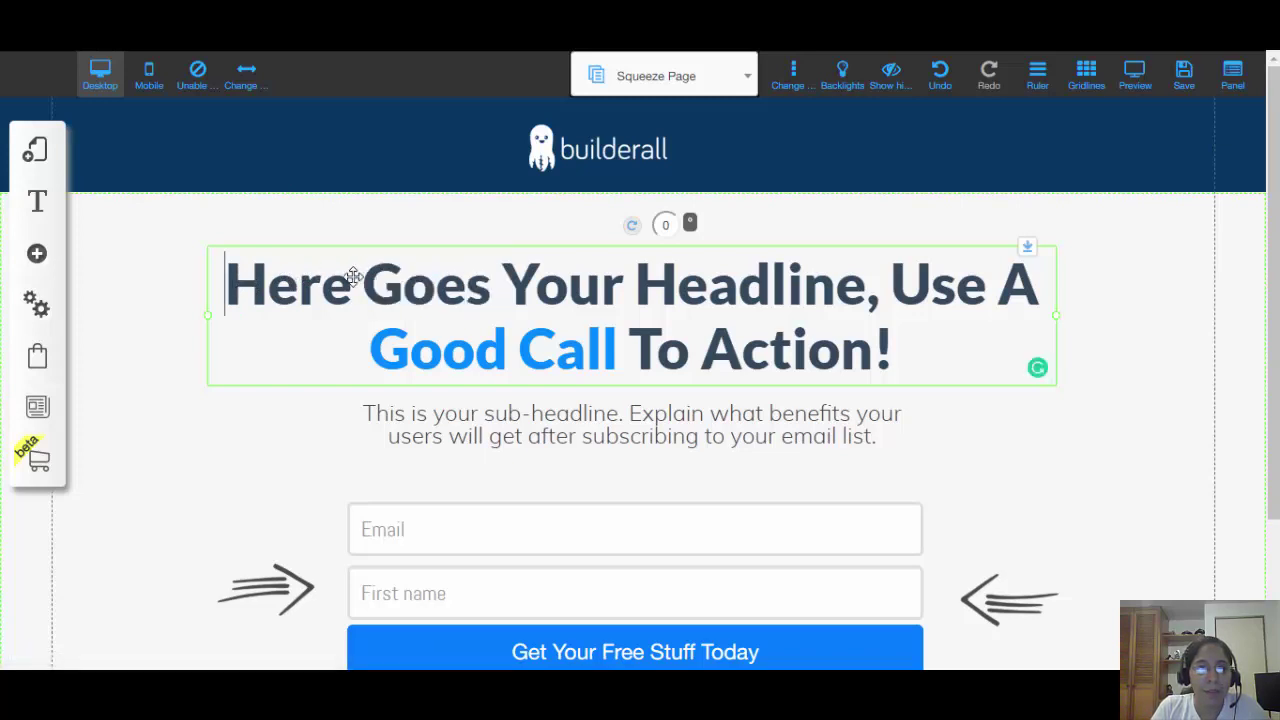
{"action": "left_click", "coordinate": [865, 289], "text": "shift"}
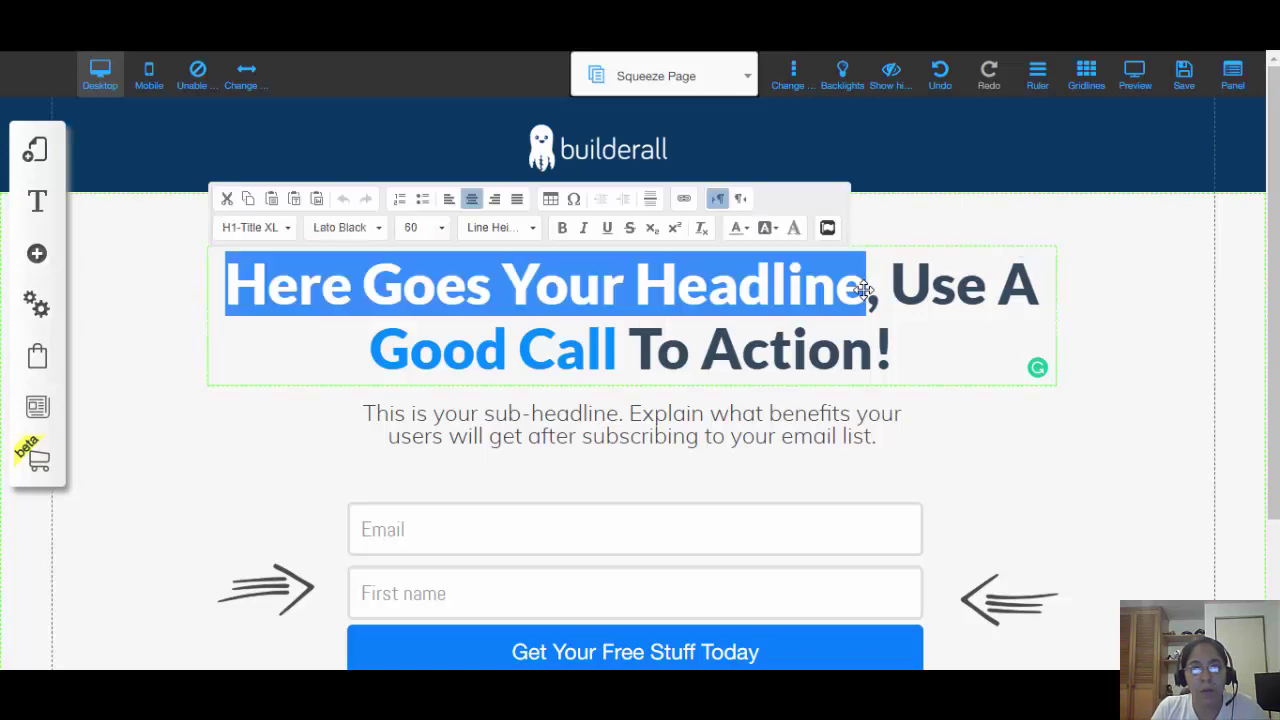
{"action": "type", "text": "Watch "}
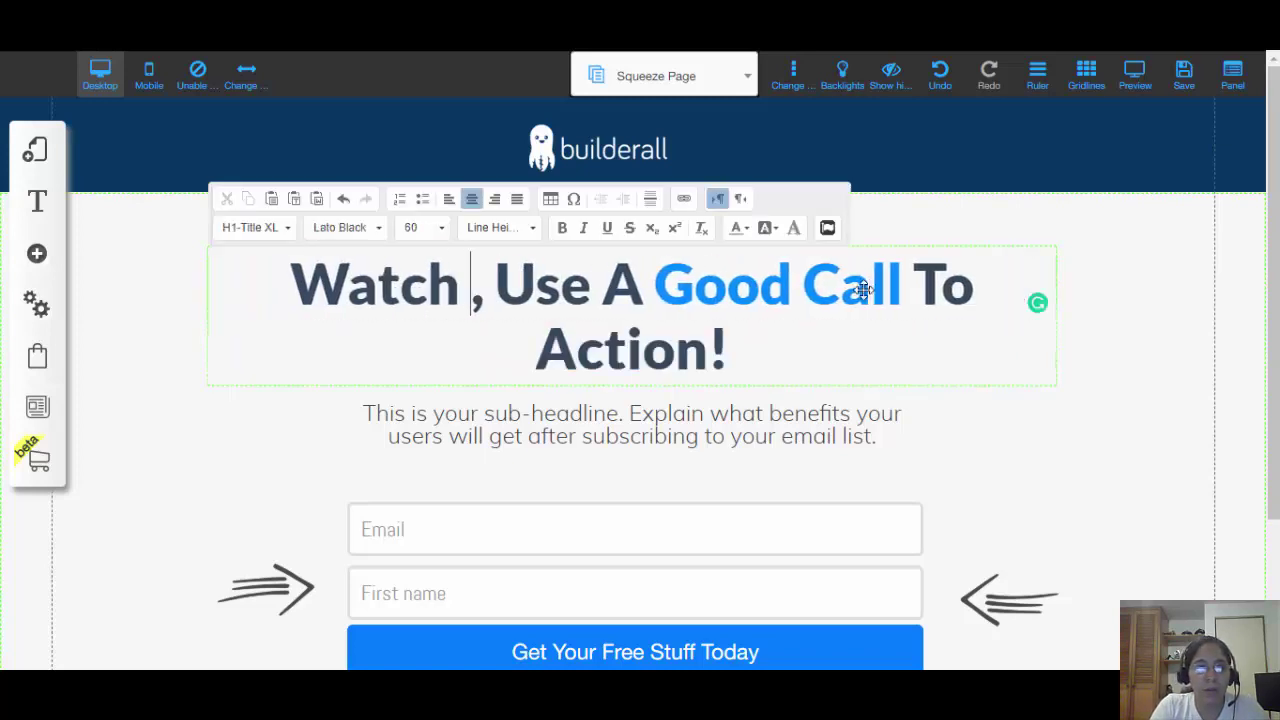
{"action": "type", "text": "my Ama"}
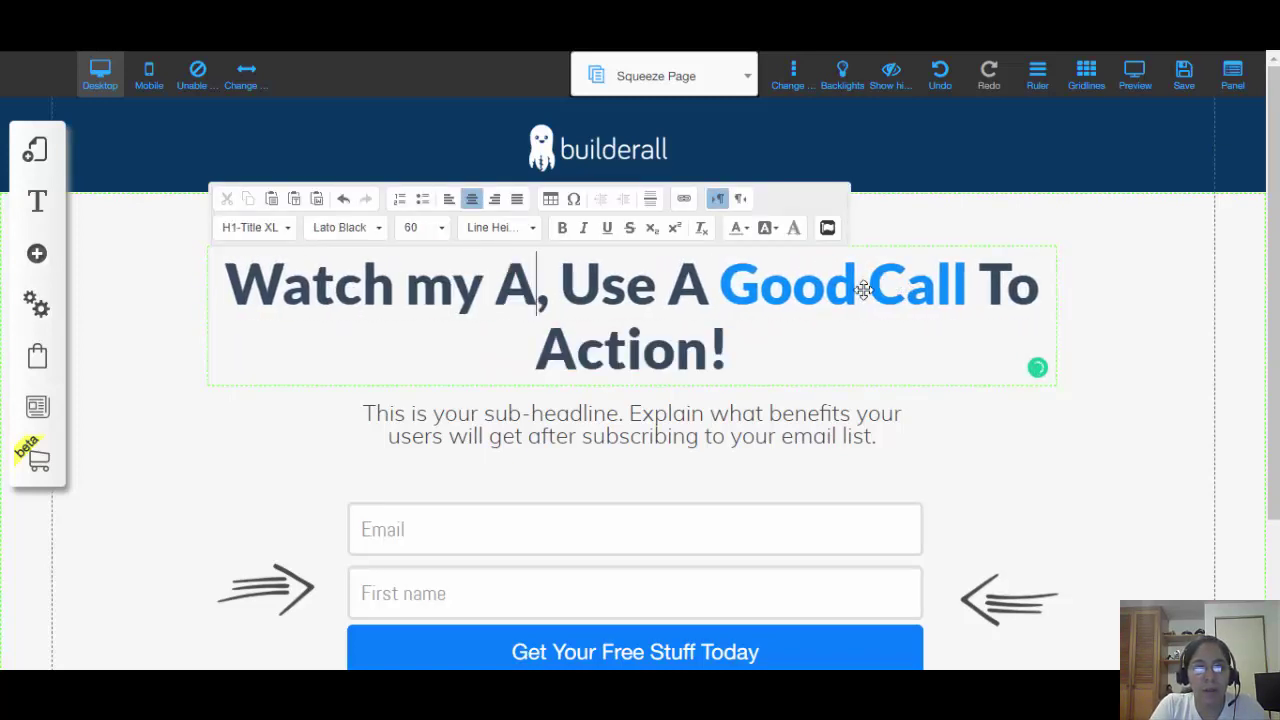
{"action": "type", "text": "zci"}
{"action": "key", "text": "BackSpace"}
{"action": "key", "text": "BackSpace"}
{"action": "key", "text": "BackSpace"}
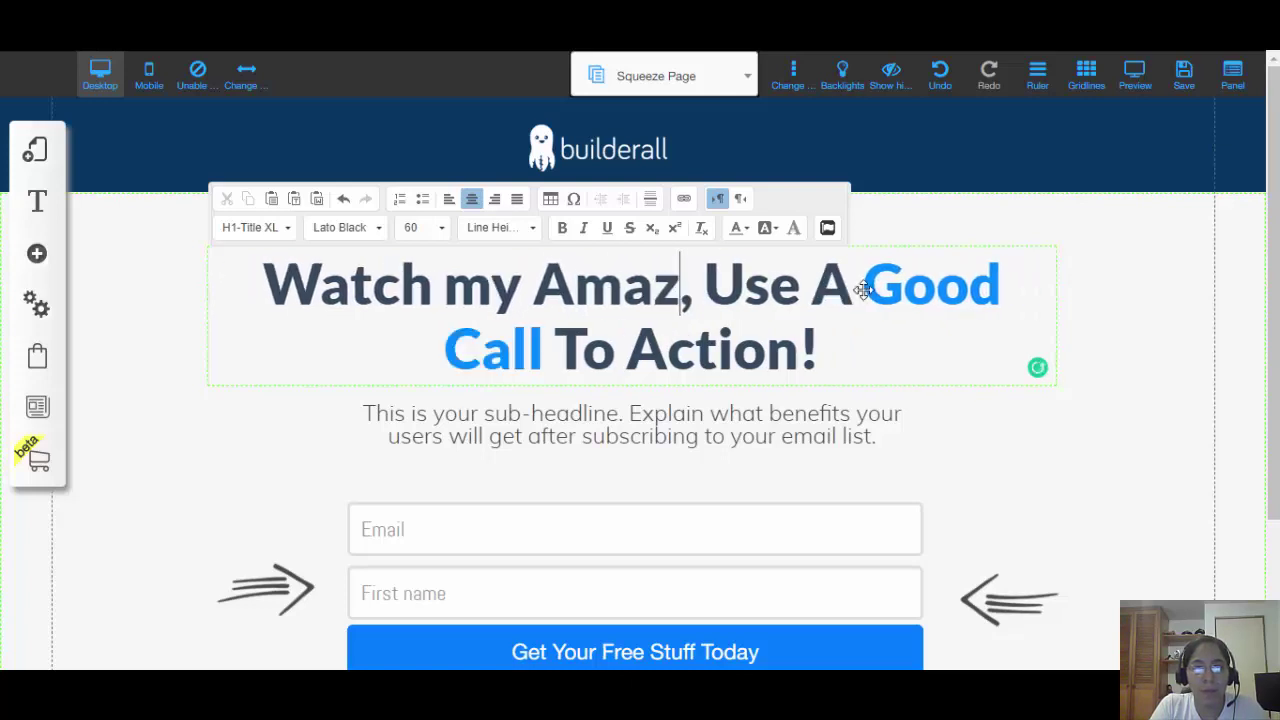
{"action": "type", "text": "in"}
{"action": "key", "text": "BackSpace"}
{"action": "key", "text": "BackSpace"}
{"action": "type", "text": "zi"}
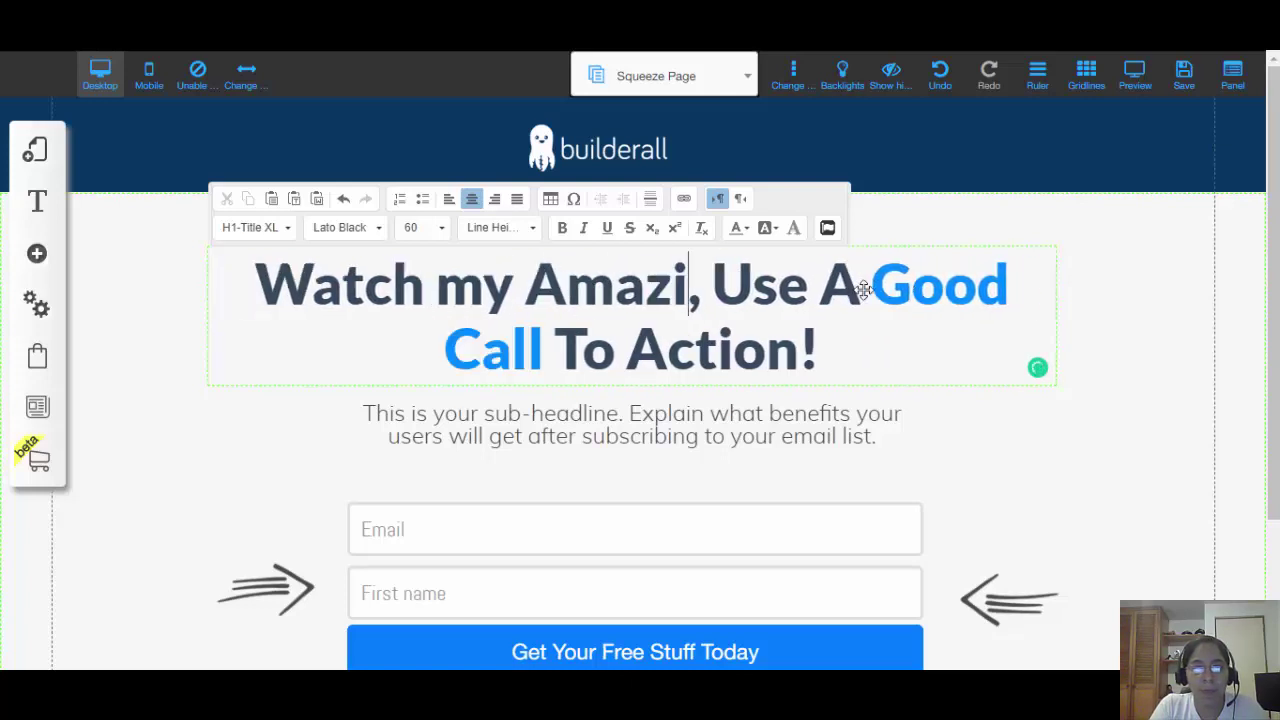
{"action": "type", "text": "ng"}
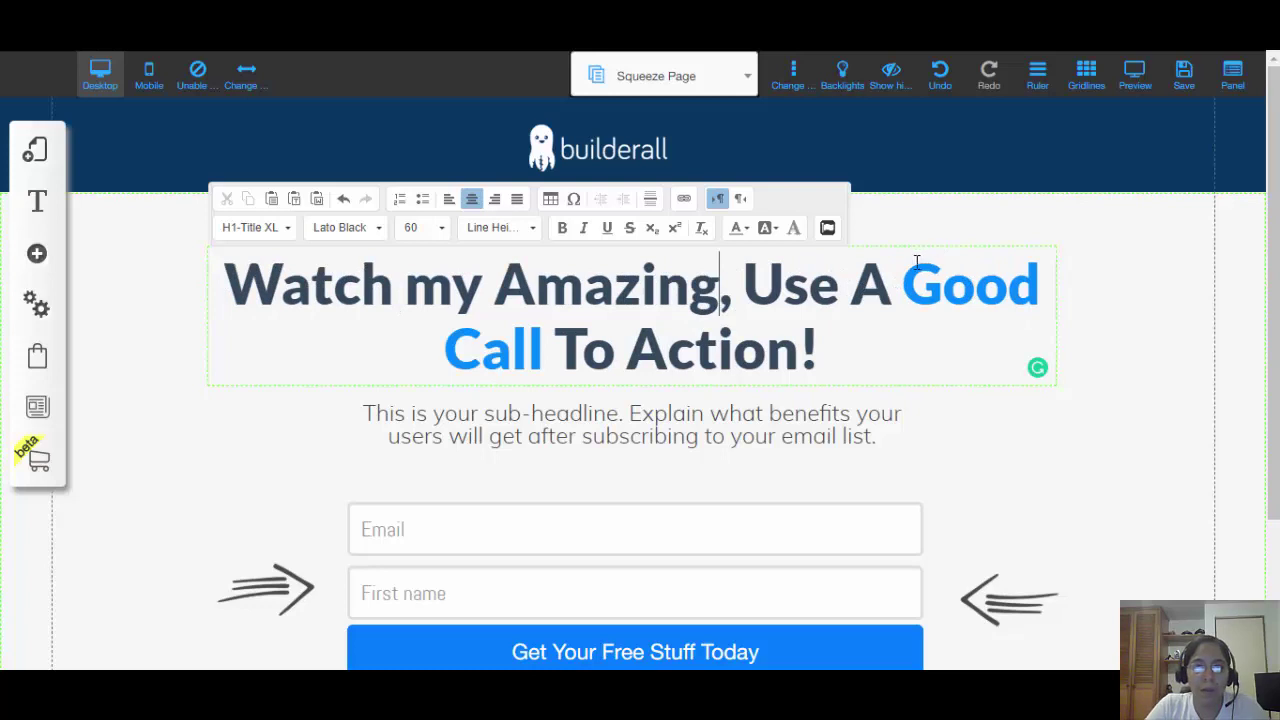
- Finish rewording the main headline so that it reads "Watch my Amazing Video", removing the leftover template words
{"action": "left_click_drag", "start_coordinate": [913, 276], "coordinate": [547, 340]}
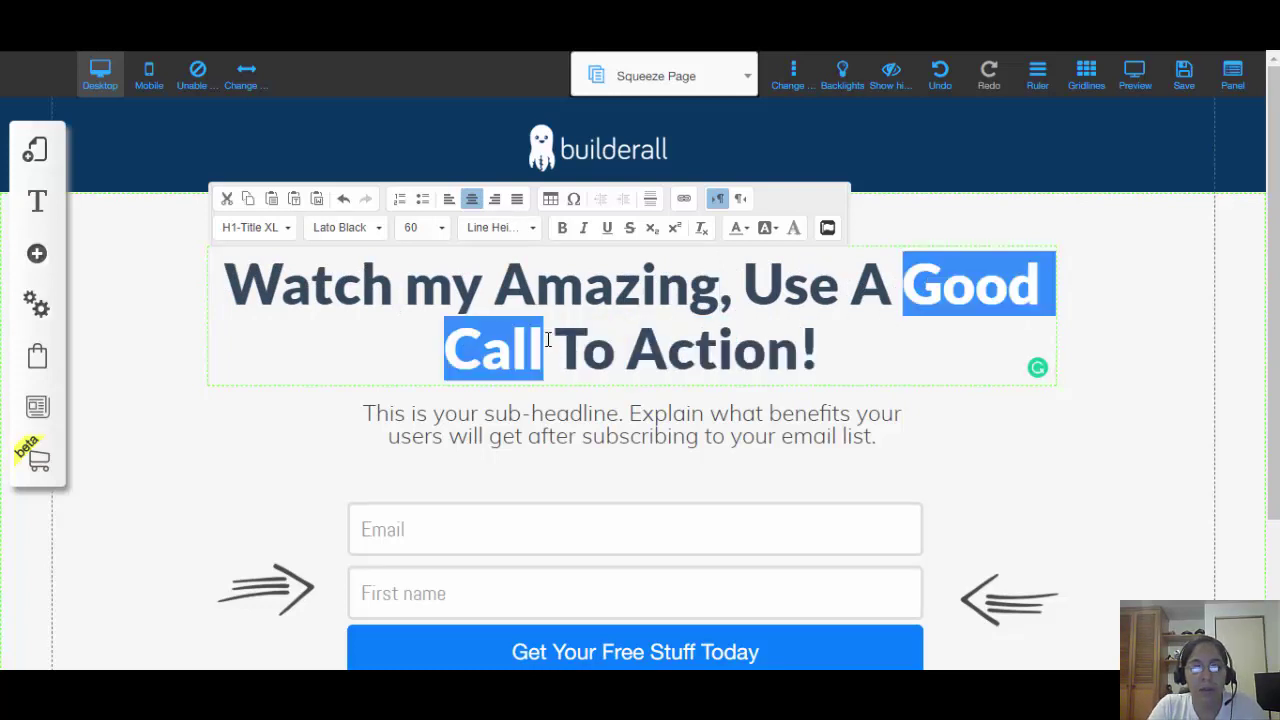
{"action": "type", "text": "Video"}
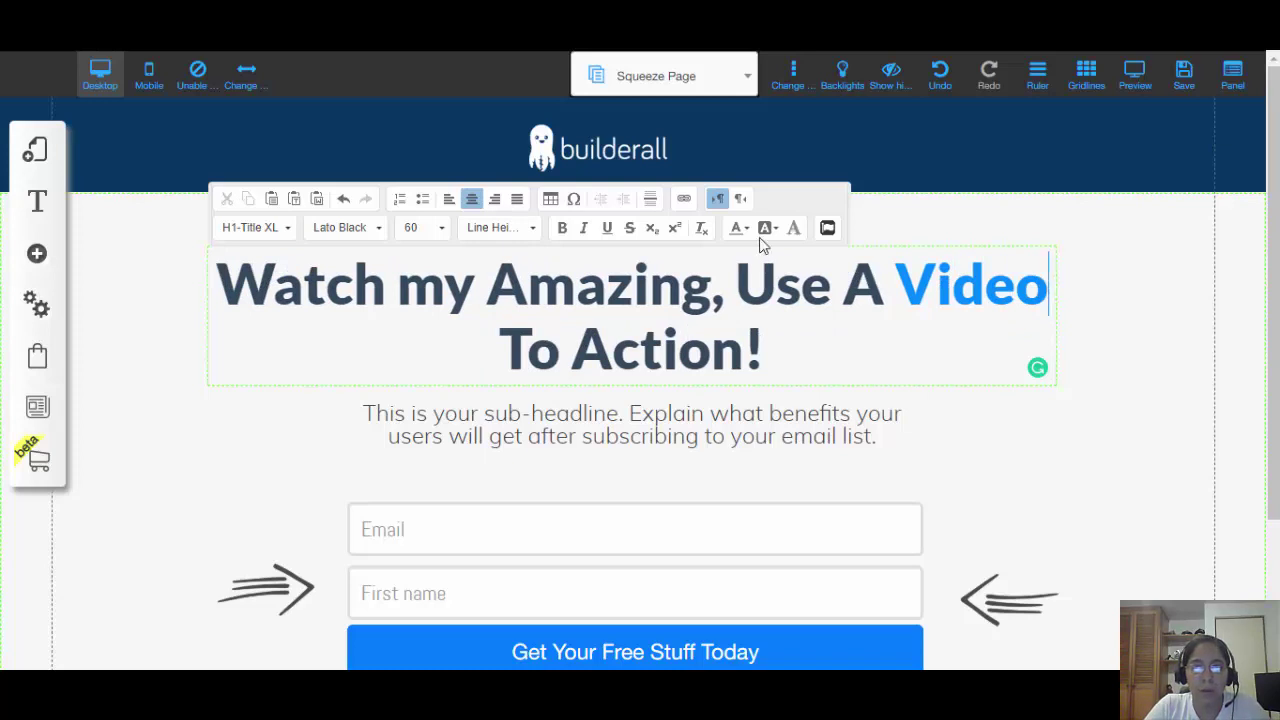
{"action": "left_click_drag", "start_coordinate": [716, 286], "coordinate": [872, 278]}
{"action": "key", "text": "BackSpace"}
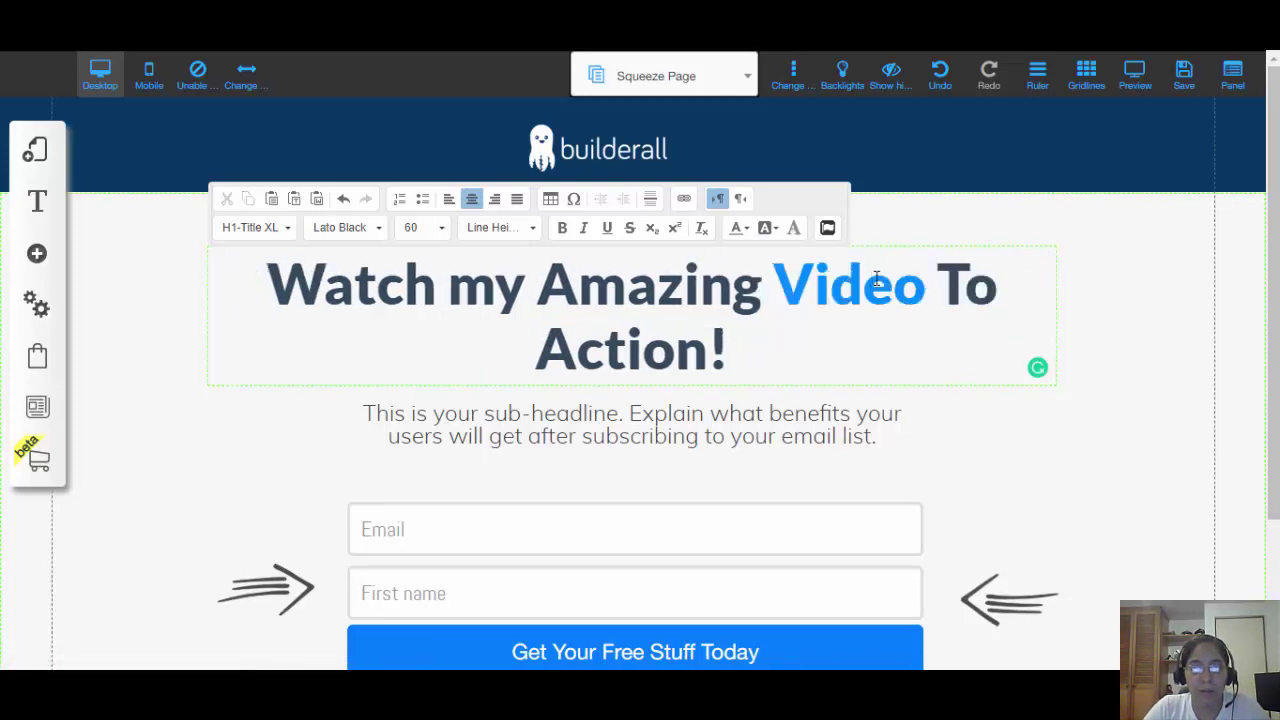
{"action": "left_click_drag", "start_coordinate": [940, 300], "coordinate": [958, 339]}
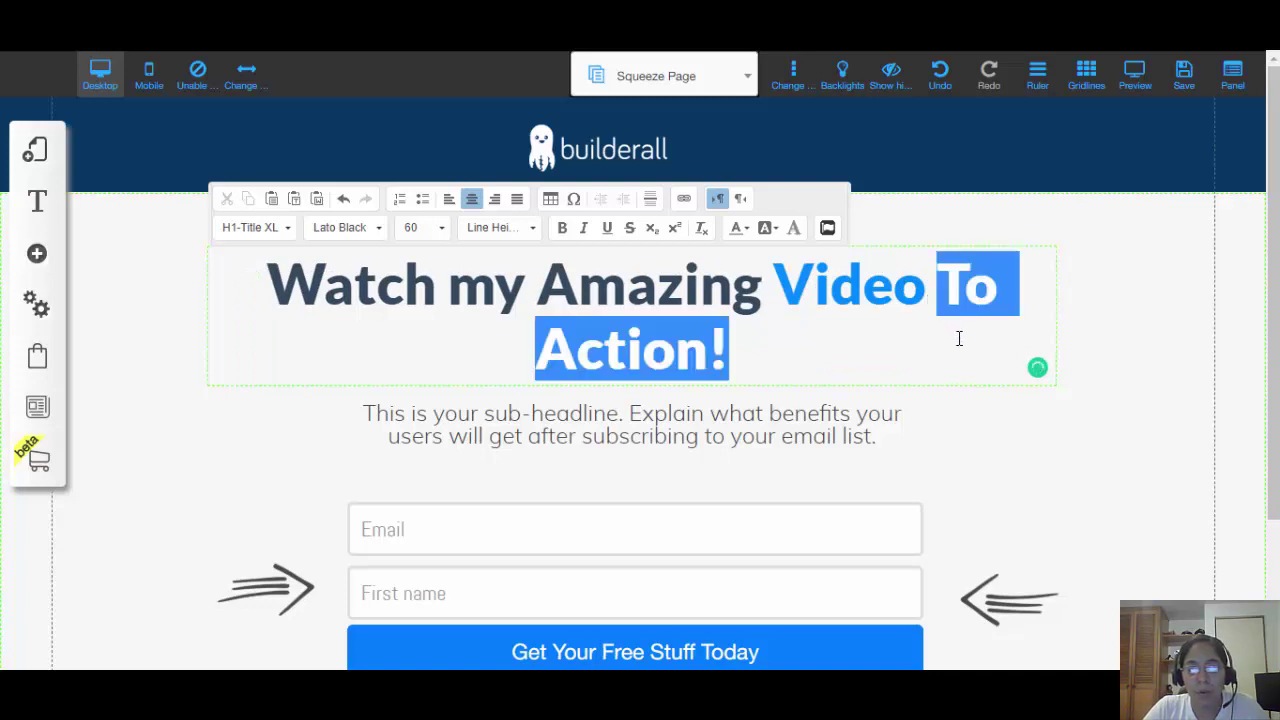
{"action": "key", "text": "BackSpace"}
- Color the word "Video" in the main headline dark red and finish editing the text
{"action": "left_click", "coordinate": [810, 282]}
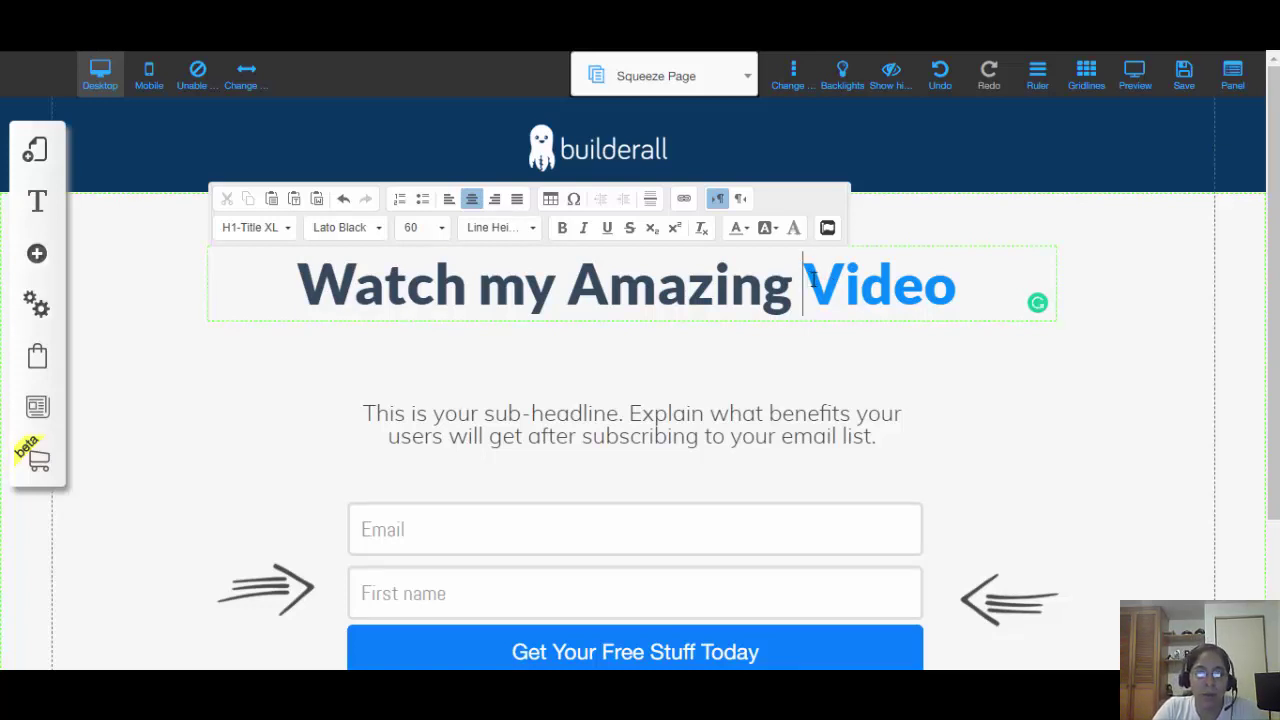
{"action": "left_click_drag", "start_coordinate": [806, 283], "coordinate": [949, 300]}
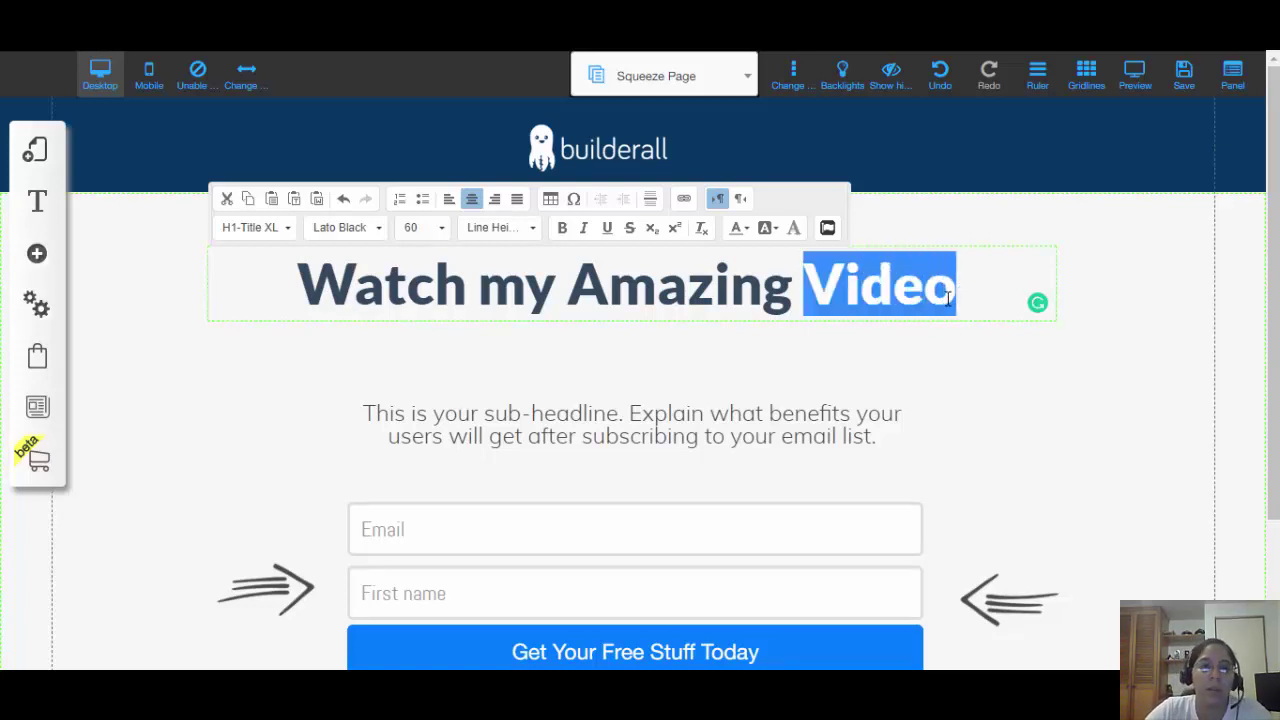
{"action": "left_click", "coordinate": [749, 233]}
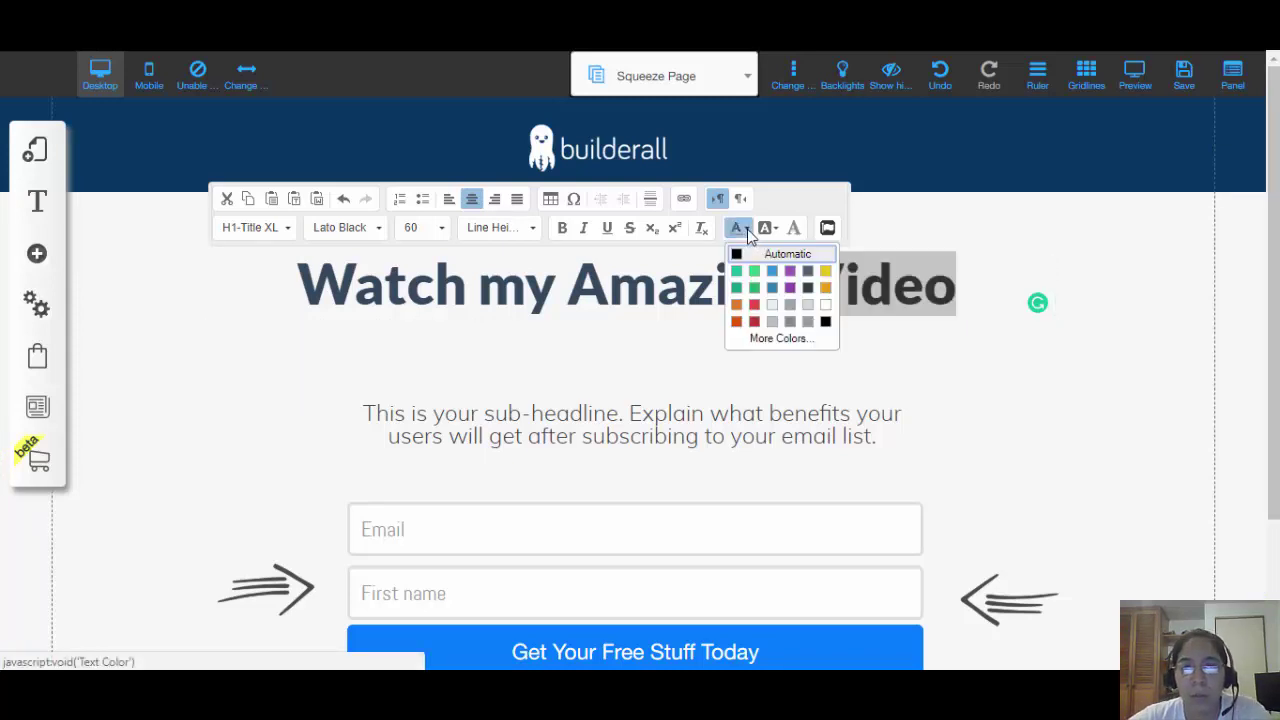
{"action": "left_click", "coordinate": [754, 322]}
{"action": "left_click", "coordinate": [860, 340]}
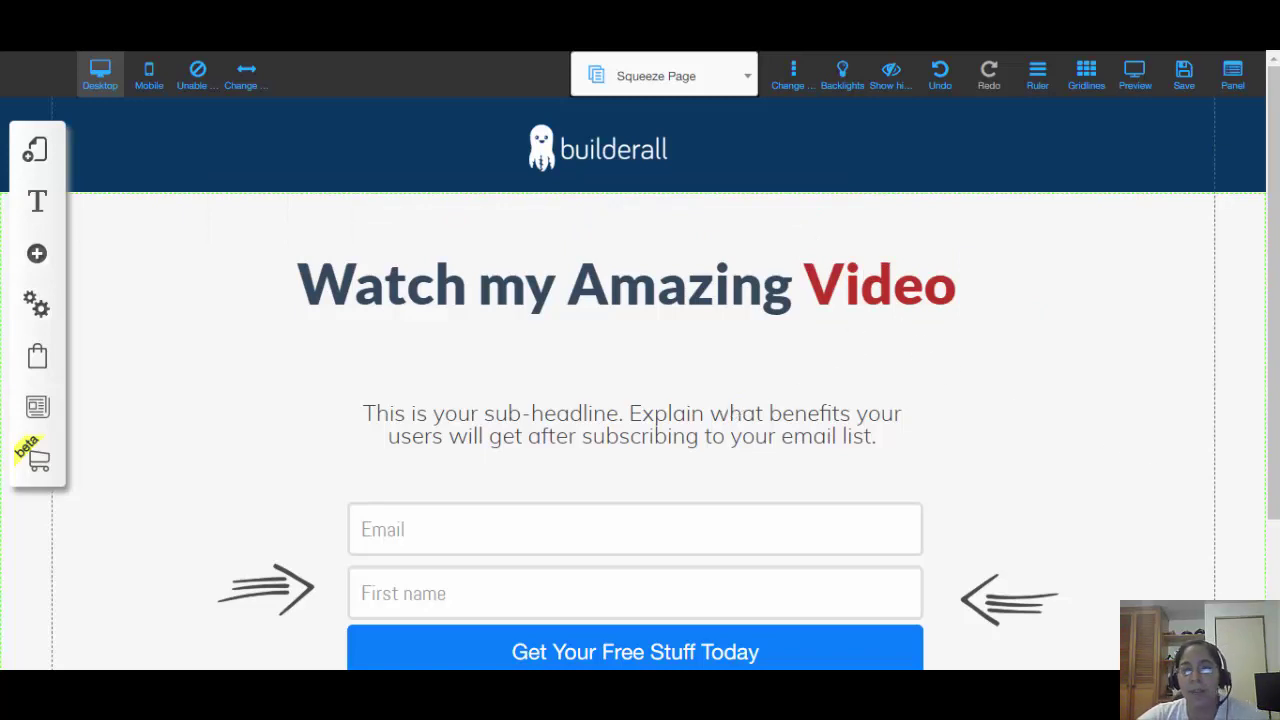
- Move the sub-headline up to just below the headline and shift the left-pointing arrow image farther right
{"action": "scroll", "coordinate": [1275, 393], "scroll_direction": "down", "scroll_amount": 2}
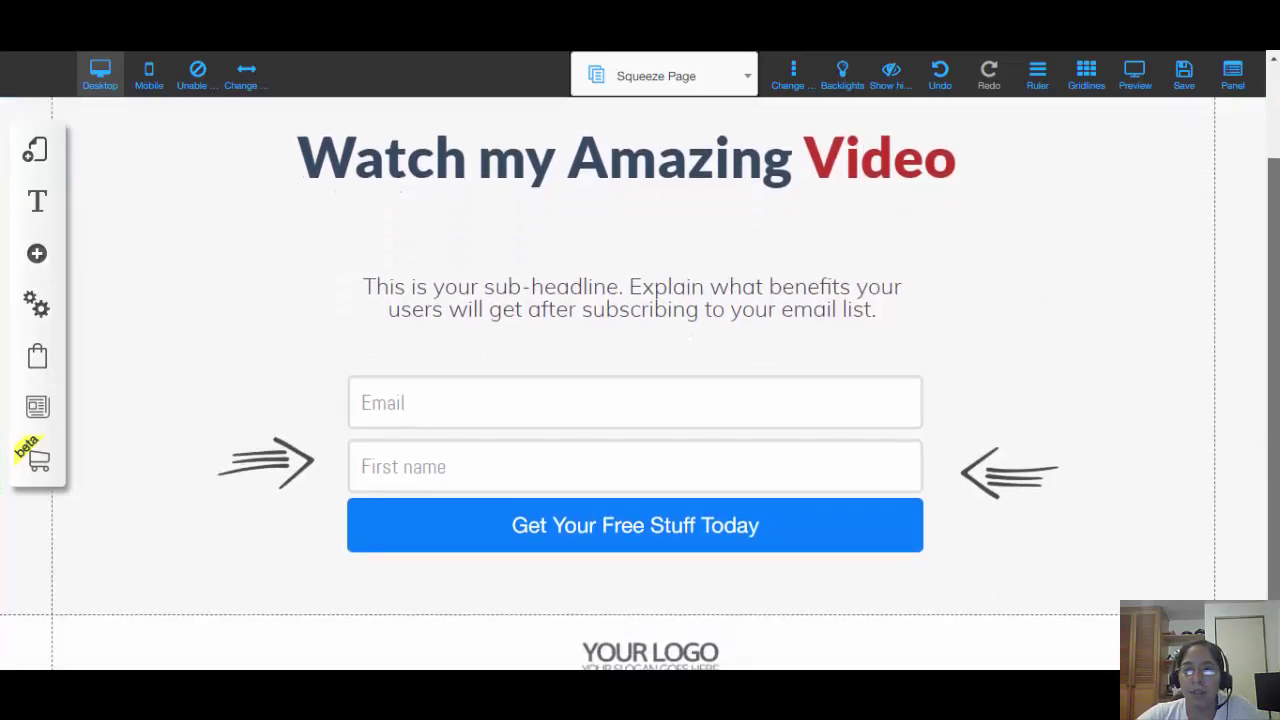
{"action": "left_click_drag", "start_coordinate": [675, 231], "coordinate": [674, 162]}
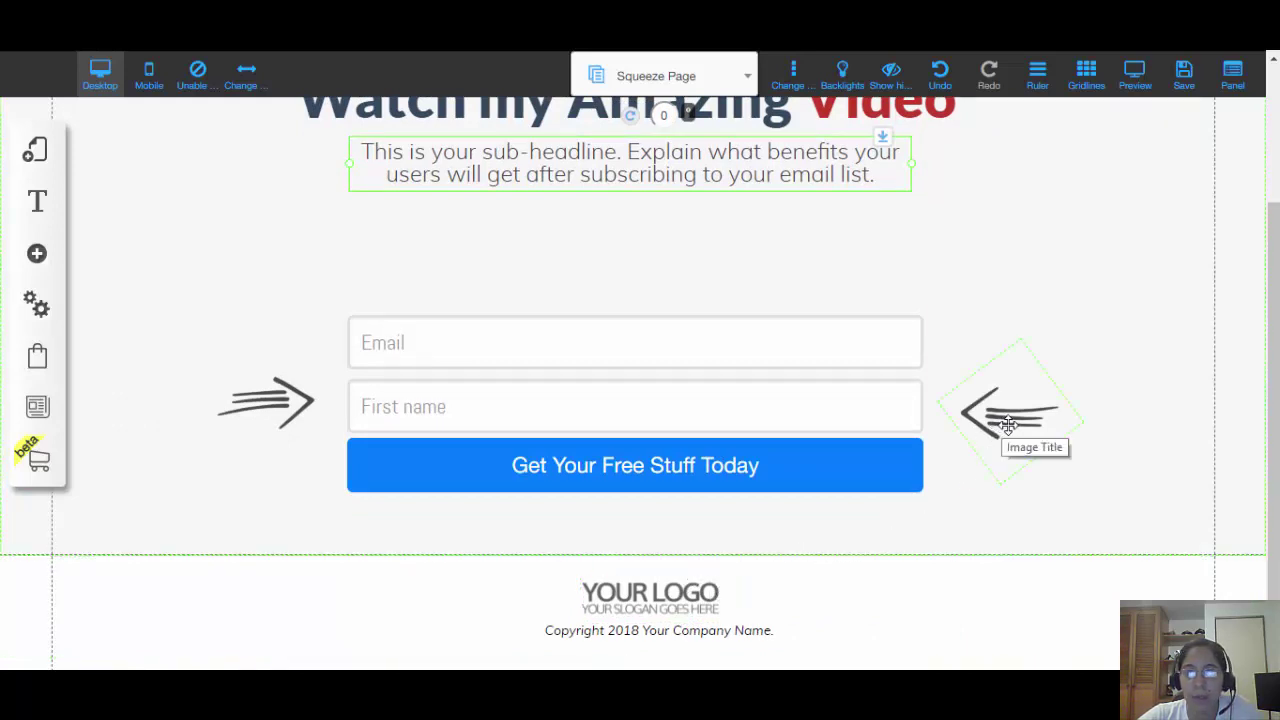
{"action": "left_click_drag", "start_coordinate": [1008, 425], "coordinate": [1119, 408]}
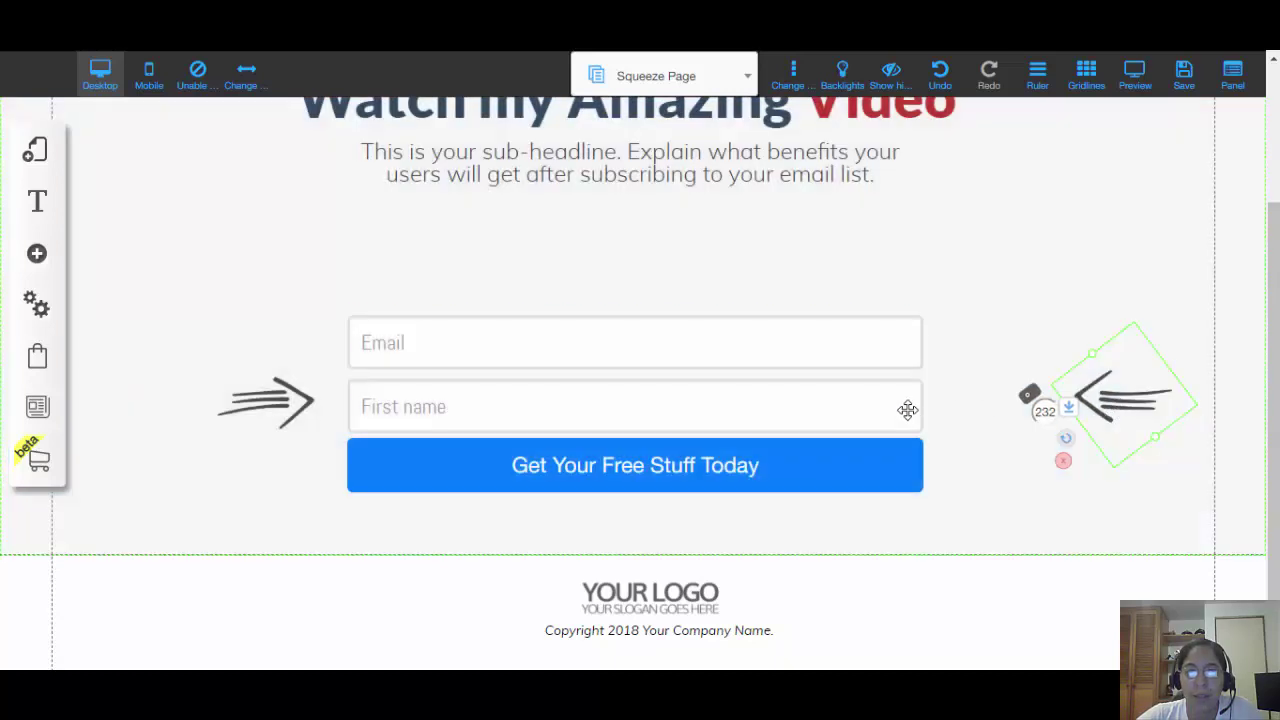
- Move the opt-in form right toward the left-pointing arrow and narrow it from its left edge, freeing the left half
{"action": "left_click_drag", "start_coordinate": [907, 410], "coordinate": [988, 408]}
{"action": "left_click_drag", "start_coordinate": [1007, 406], "coordinate": [1017, 406]}
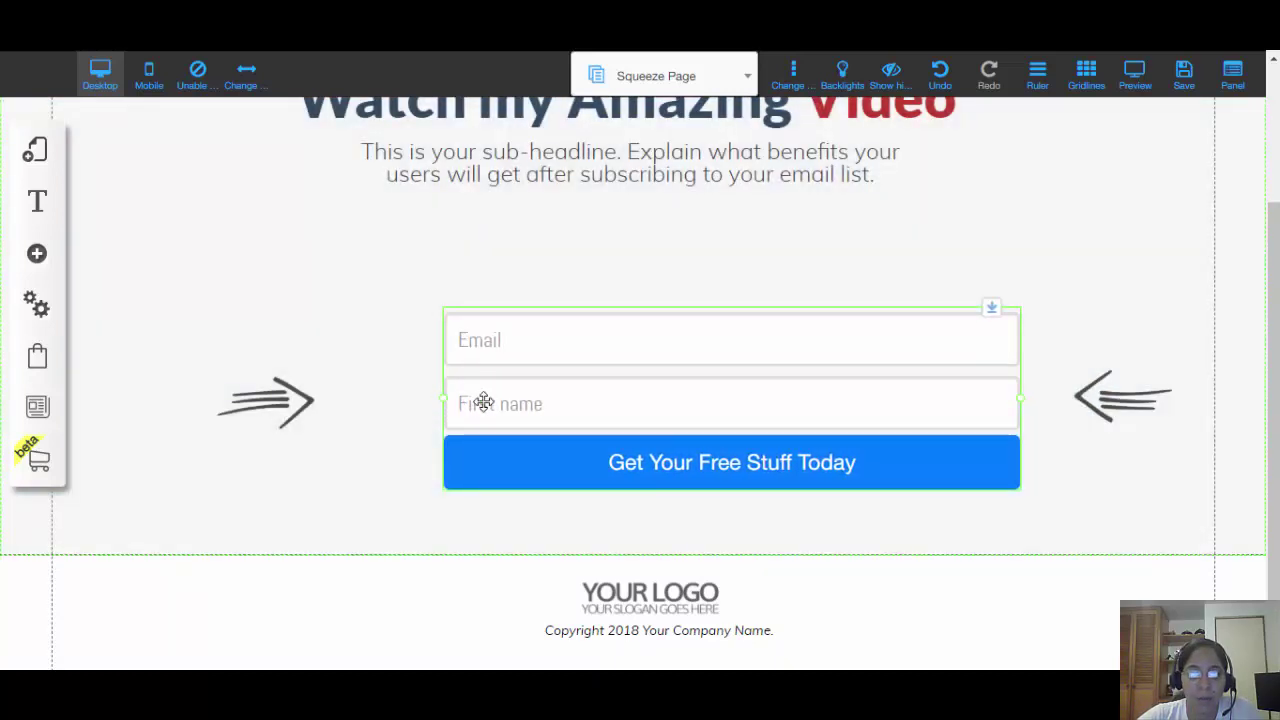
{"action": "left_click_drag", "start_coordinate": [483, 401], "coordinate": [640, 397]}
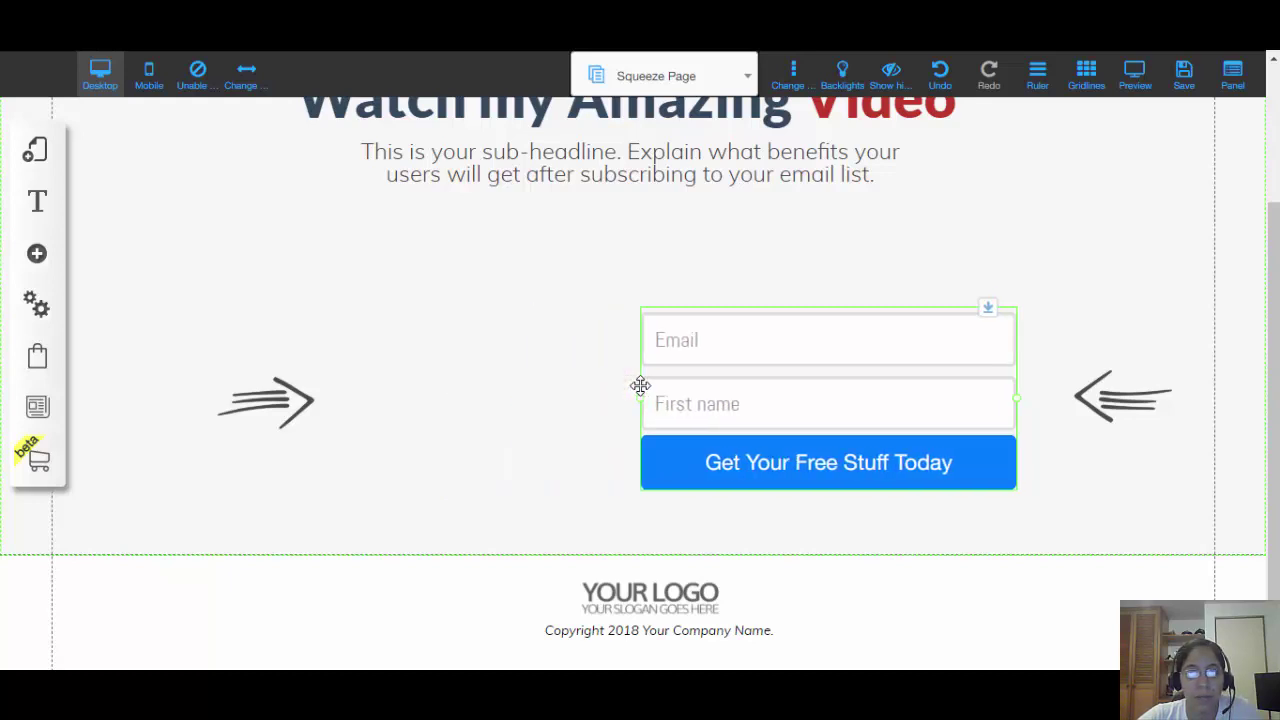
{"action": "left_click", "coordinate": [490, 283]}
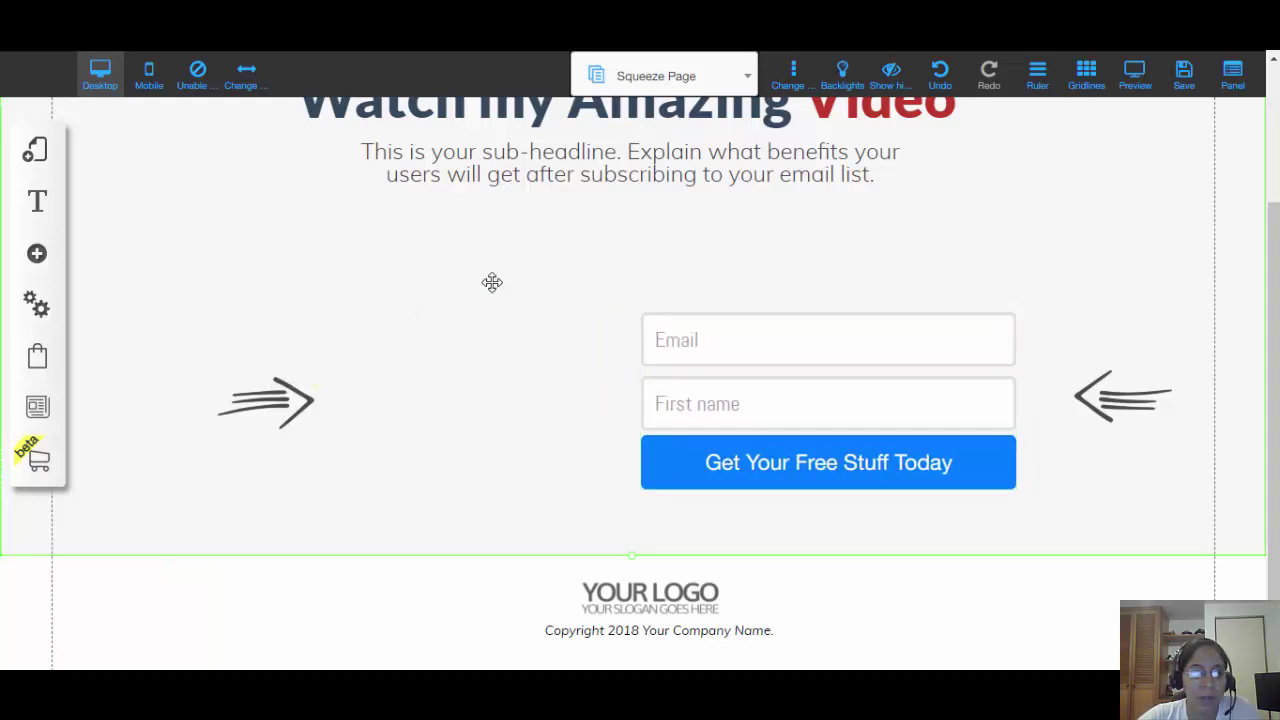
- Open the list of elements that can be added to the page
{"action": "left_click", "coordinate": [37, 256]}
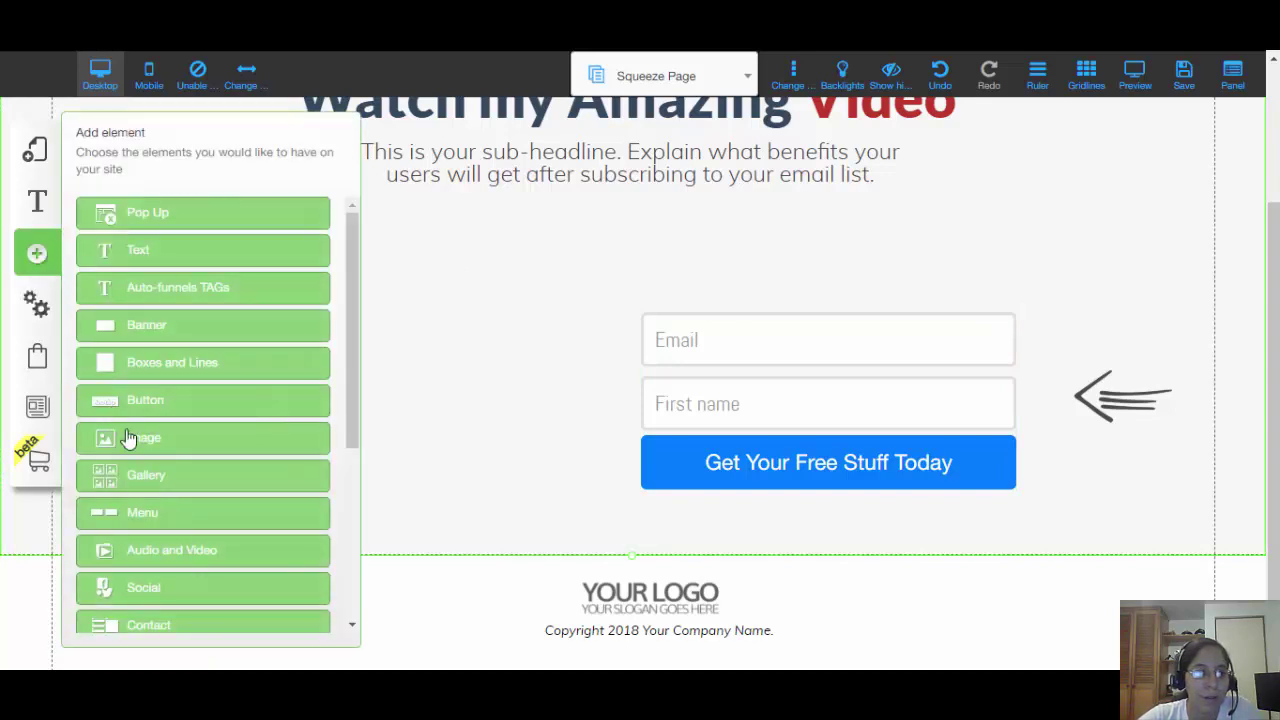